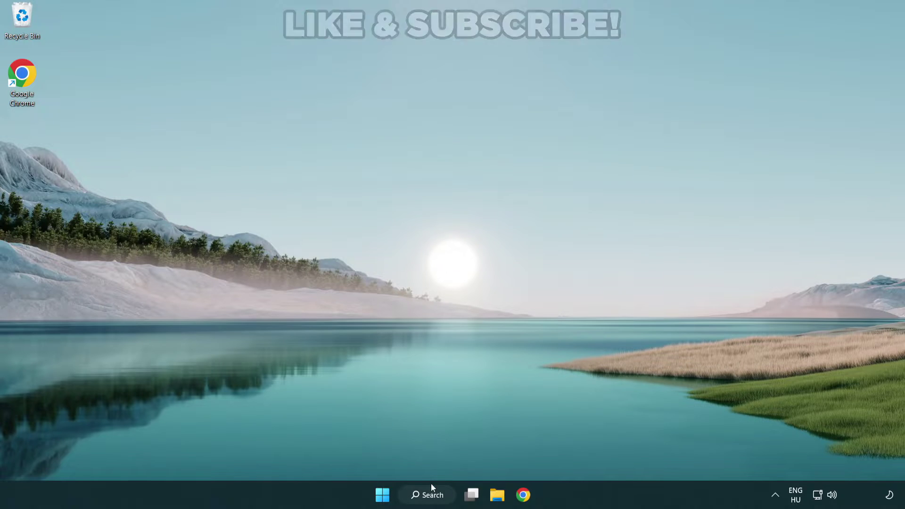
Search Windows for 'device manager' and launch Device Manager from the results
left_click(432, 499)
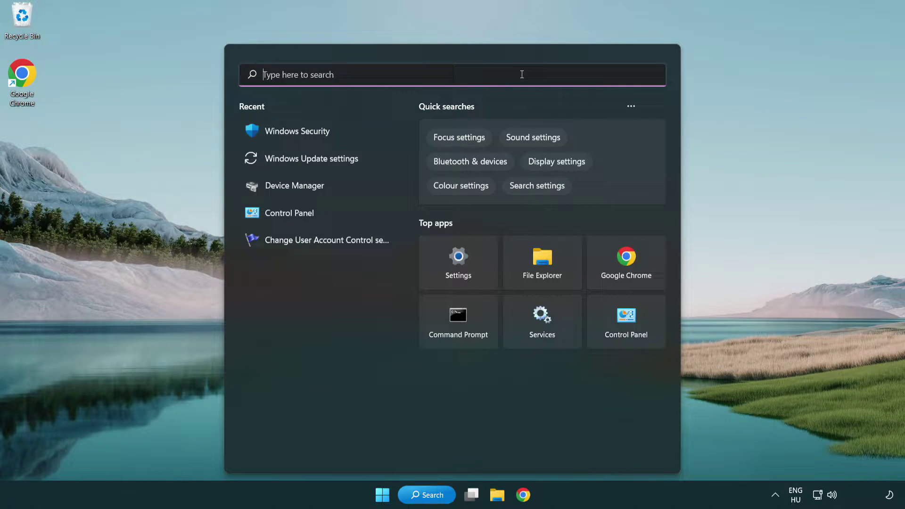
type("device m")
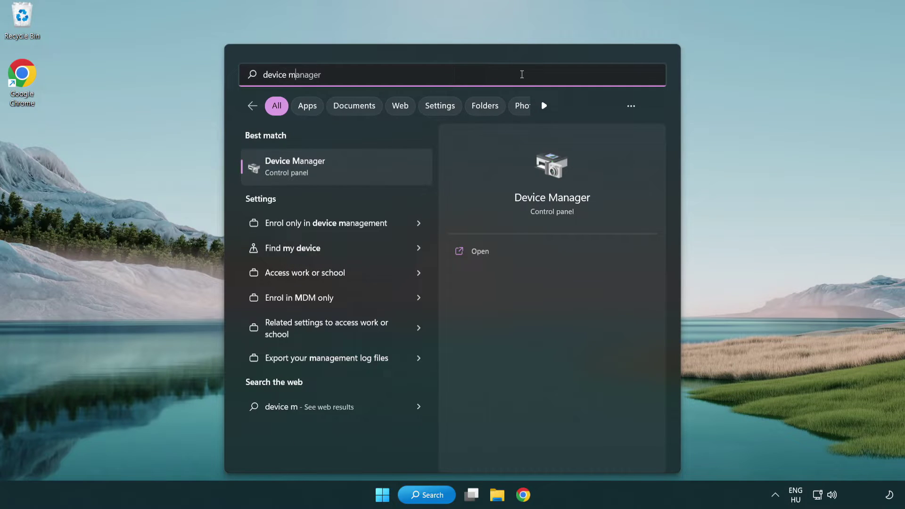
type("anager")
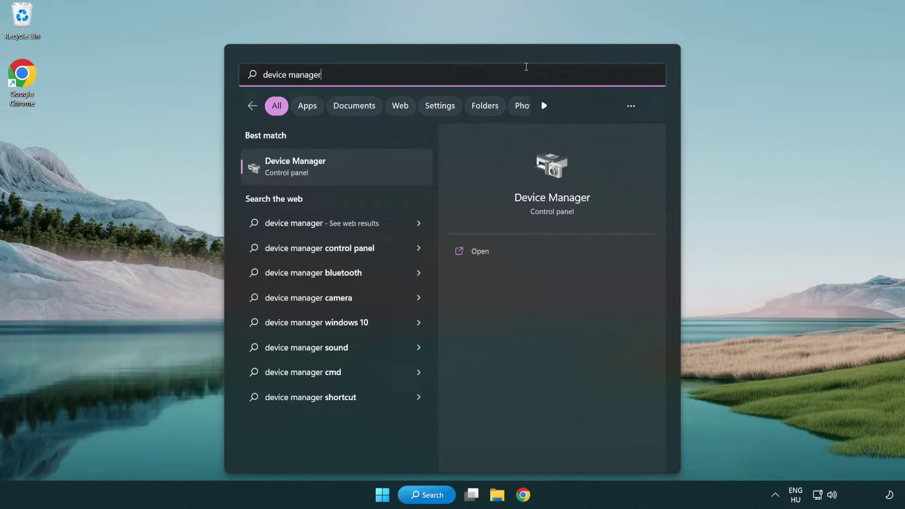
left_click(363, 174)
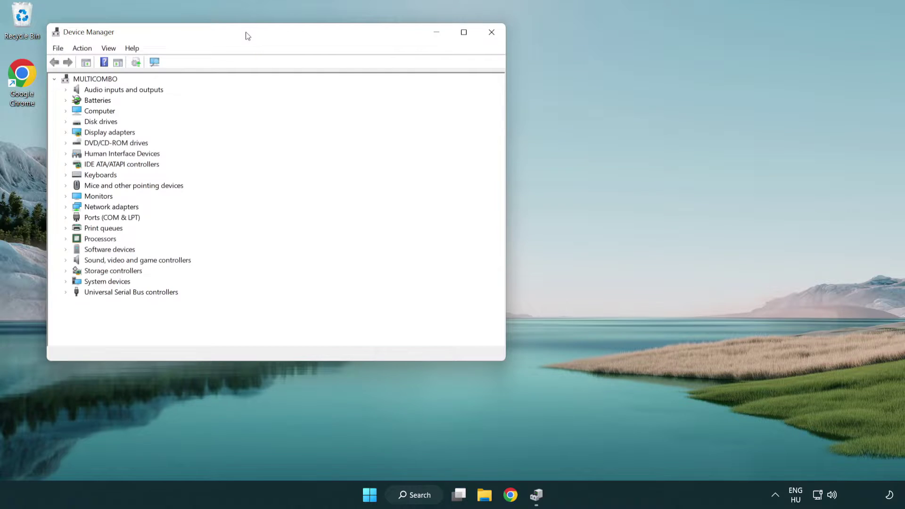
Search automatically for VMware SVGA 3D adapter drivers, confirming the best driver is already installed
left_click_drag(247, 36, 398, 91)
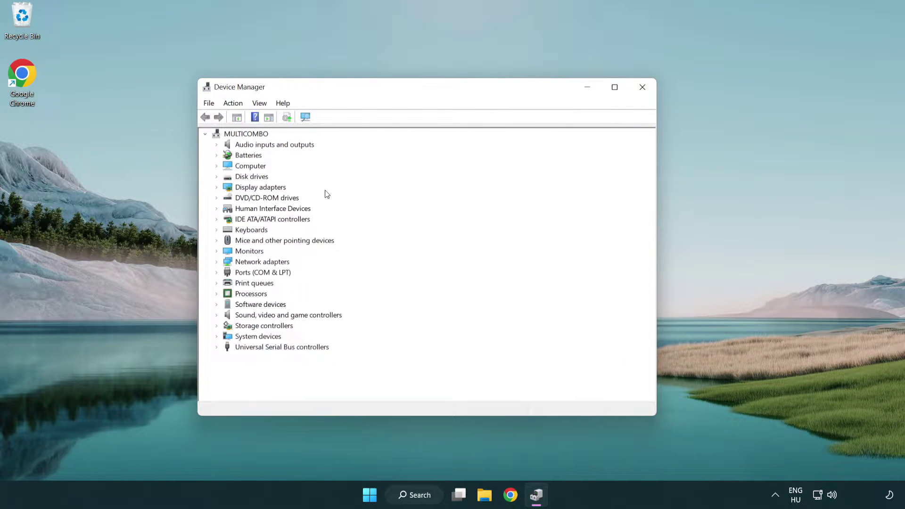
left_click(242, 188)
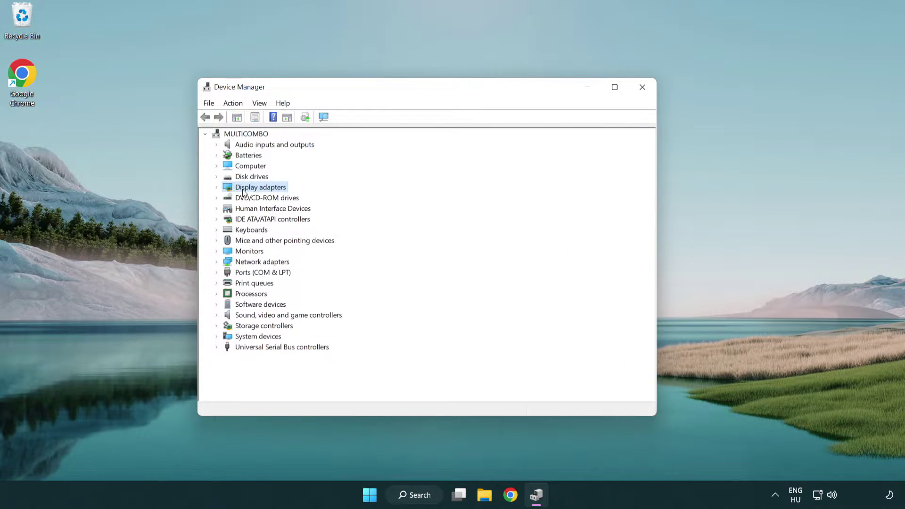
left_click(216, 187)
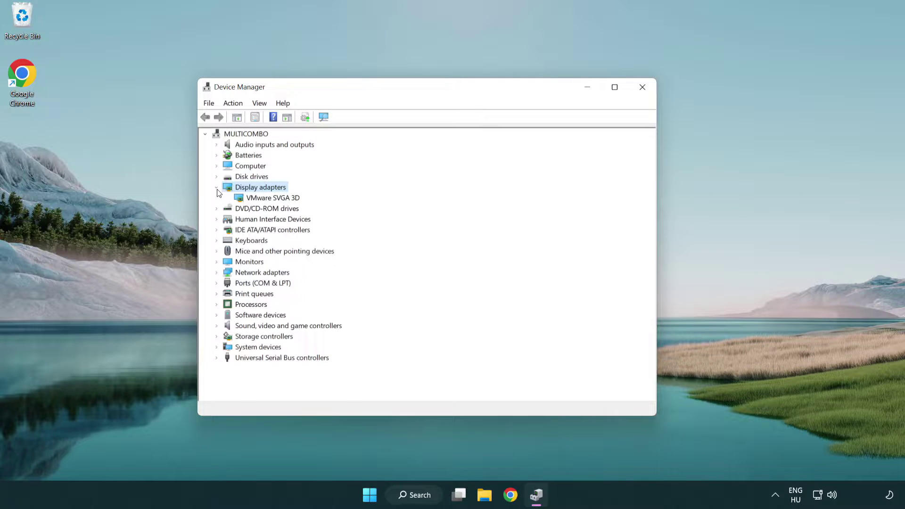
left_click(269, 200)
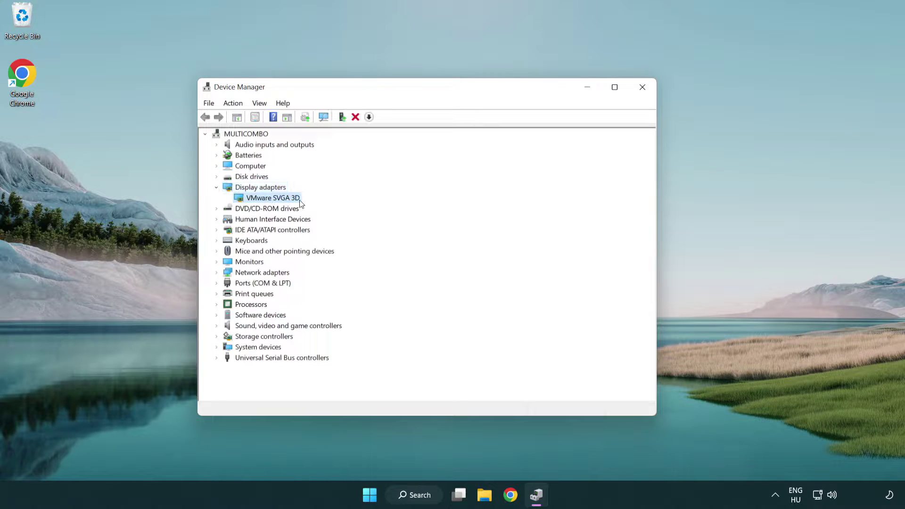
right_click(268, 199)
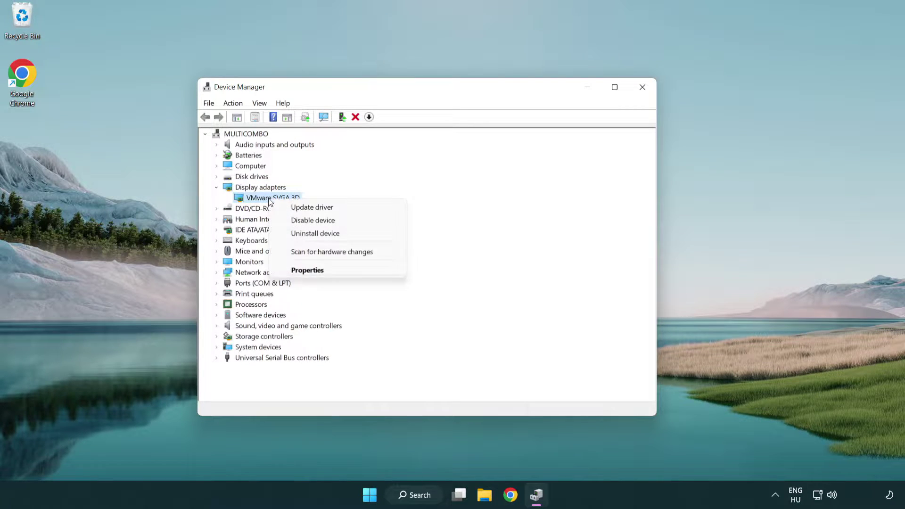
left_click(357, 209)
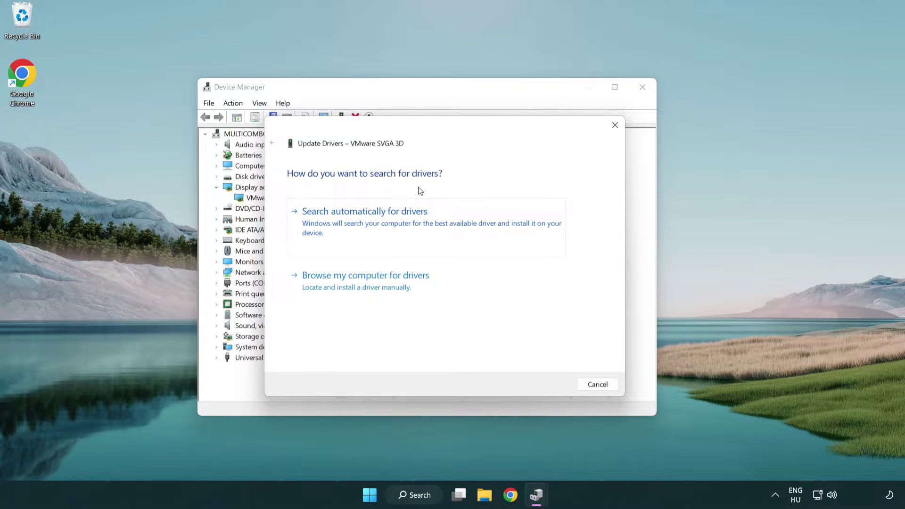
left_click(398, 222)
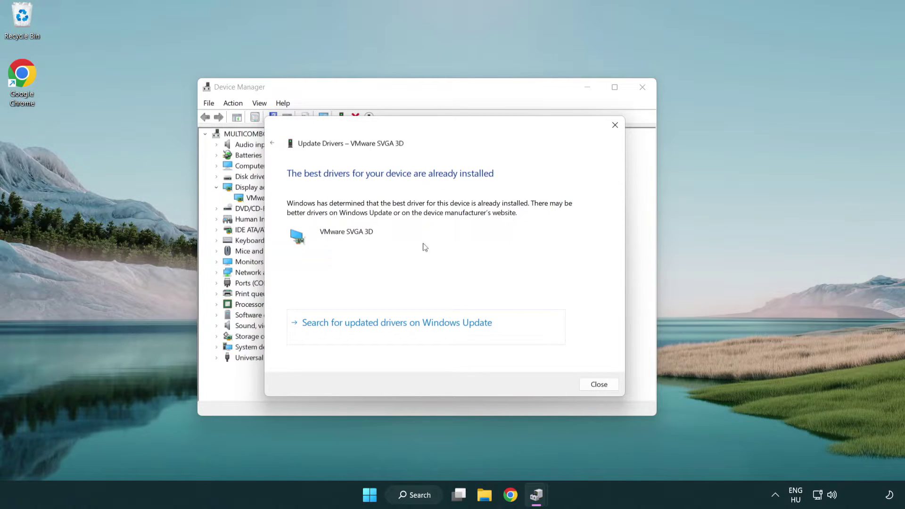
left_click(599, 385)
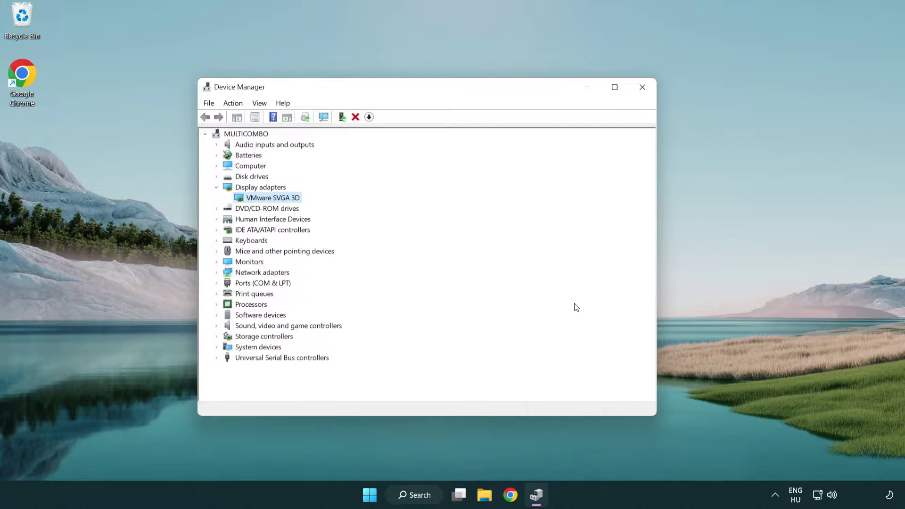
Close Device Manager and search Windows for 'update'
left_click(644, 88)
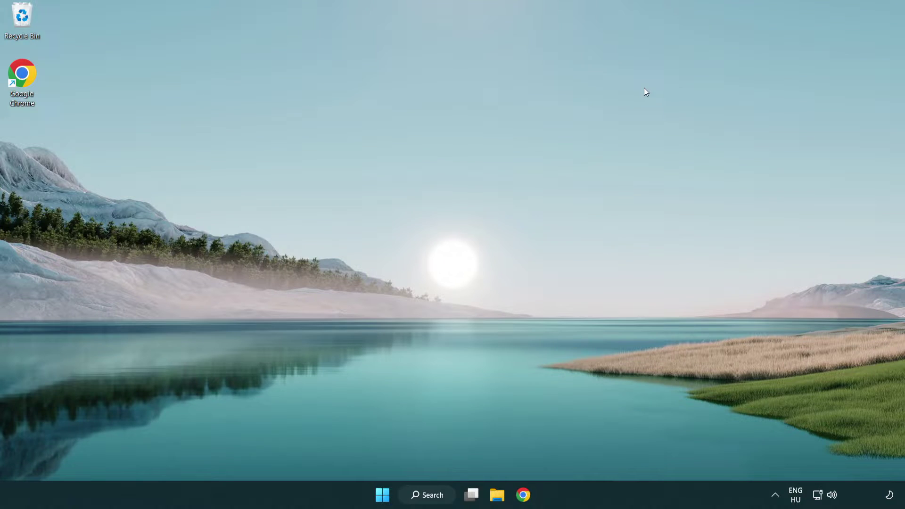
left_click(434, 492)
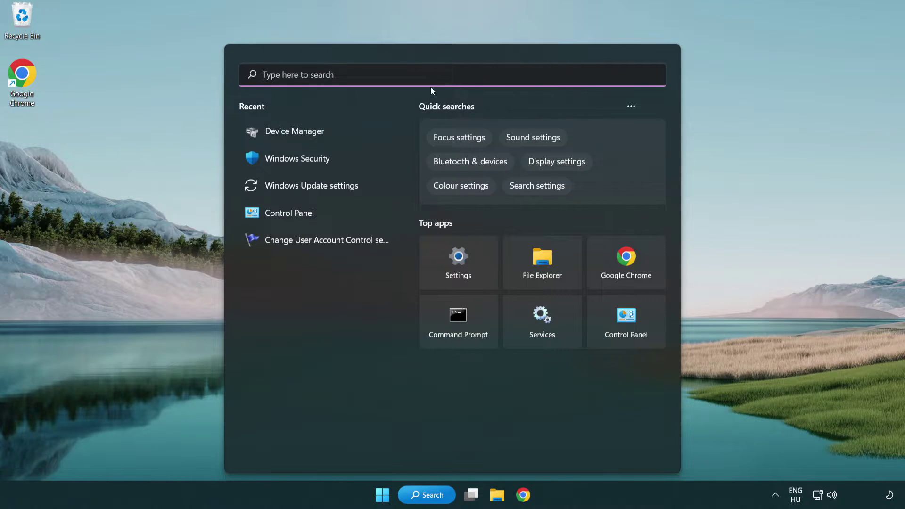
type("update")
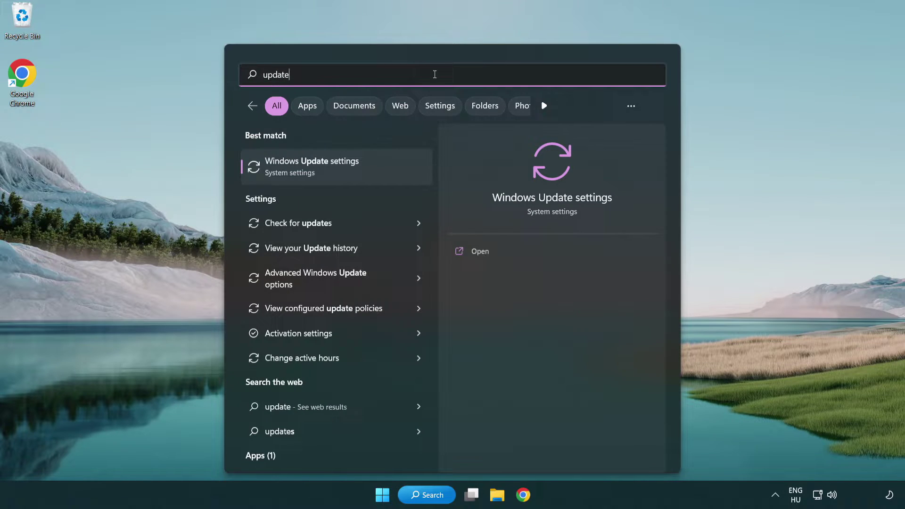
Check for updates in Windows Update, confirm the PC is up to date, then close Settings
left_click(353, 172)
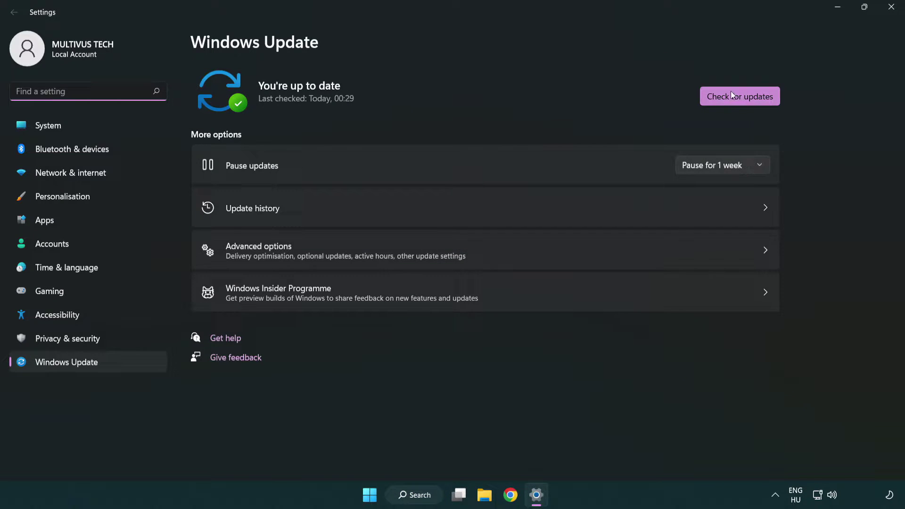
left_click(755, 102)
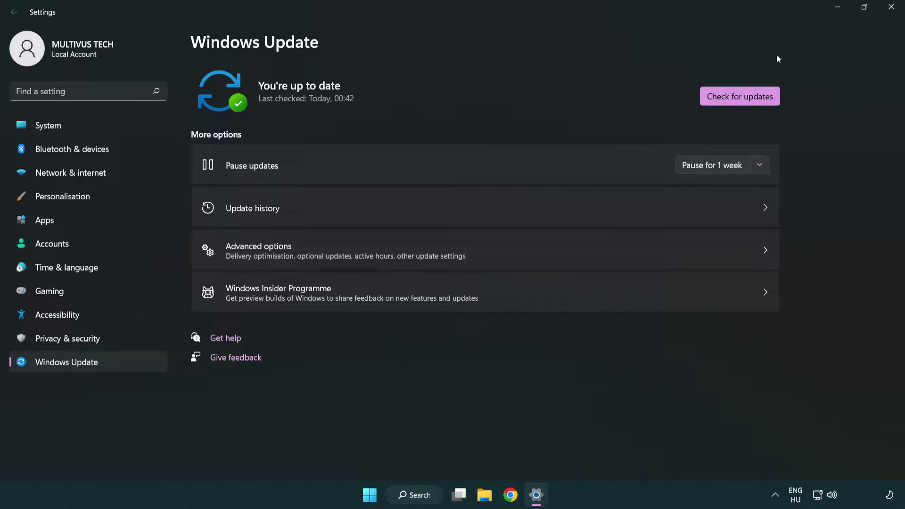
left_click(888, 11)
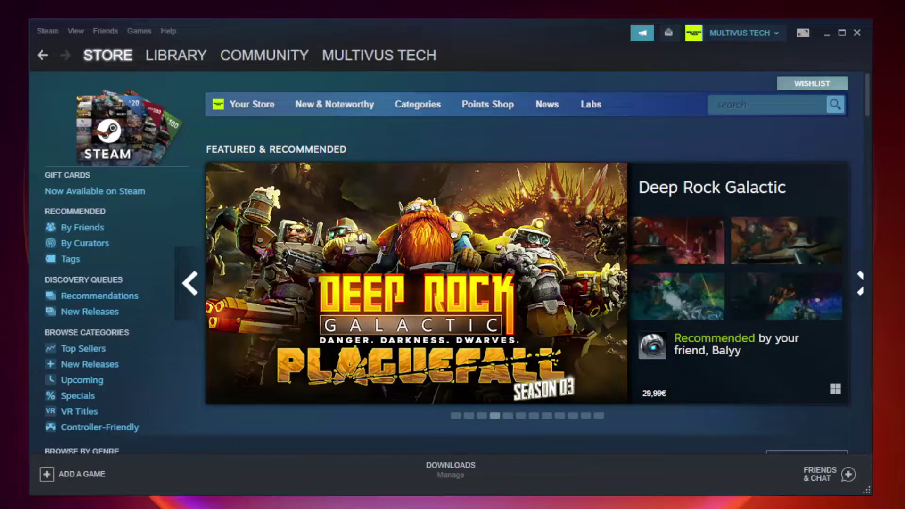
Switch Steam to the Library and bring up the context menu for YOUR NOT WORKING GAME
mouse_move(192, 67)
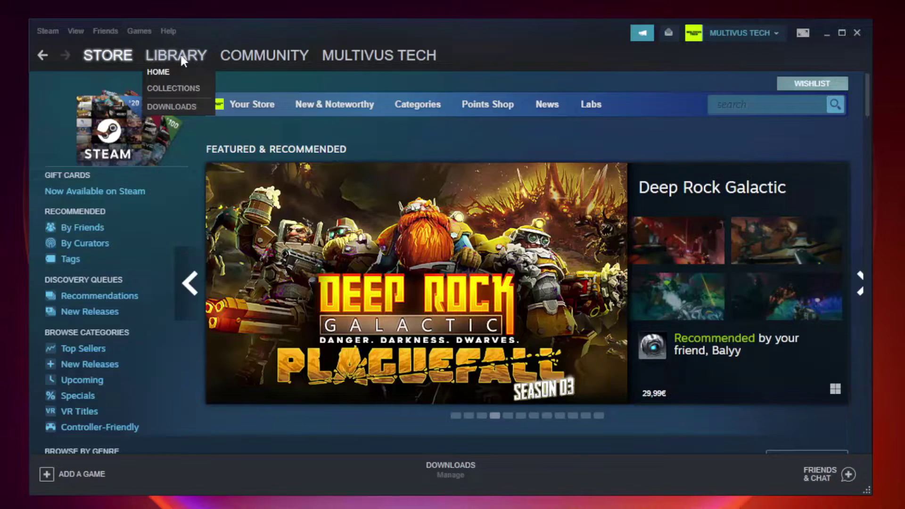
left_click(181, 55)
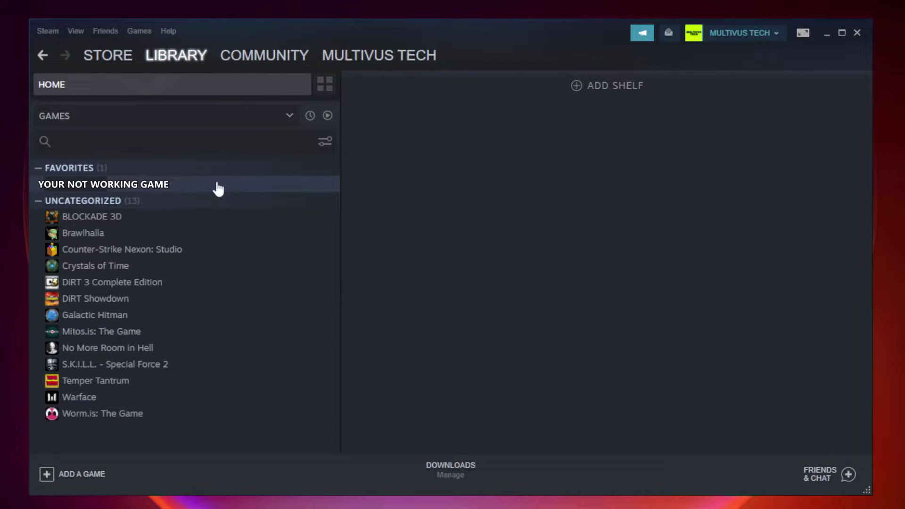
left_click(194, 184)
right_click(195, 186)
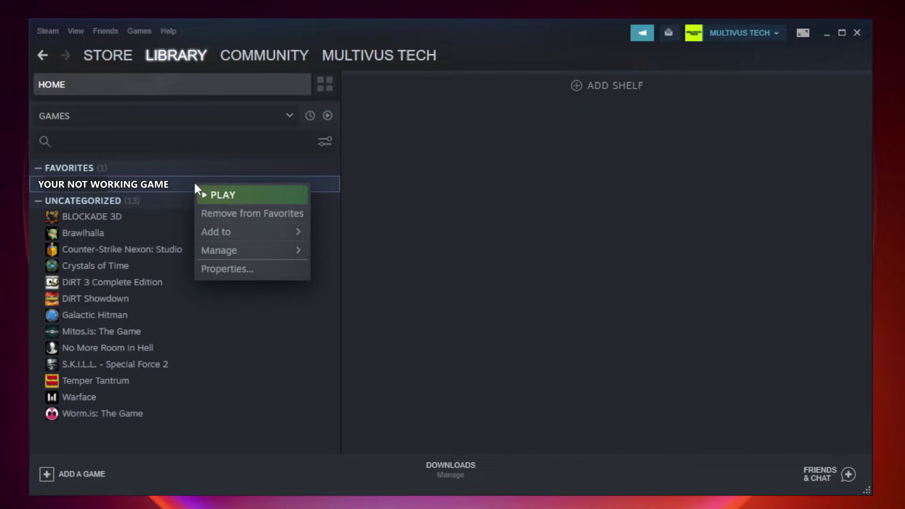
Verify the integrity of the game's local files from its Properties, validating all 9192 files
left_click(249, 267)
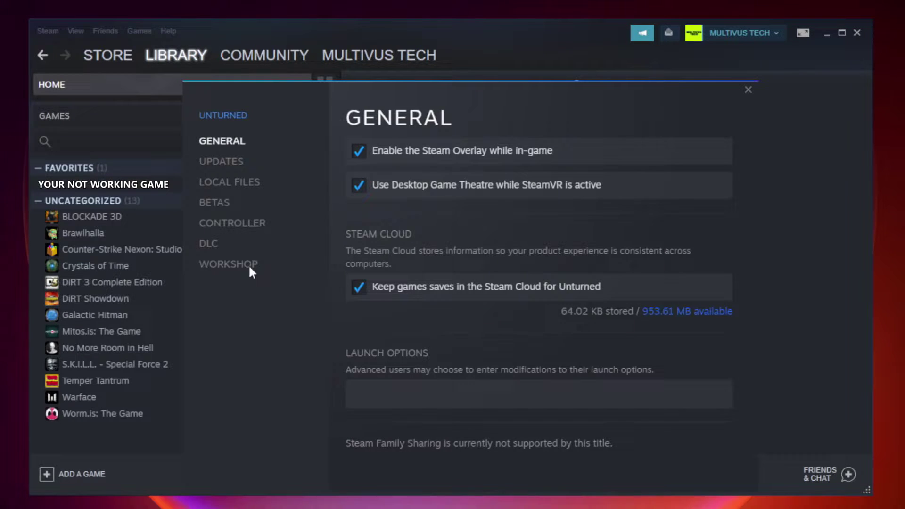
left_click(240, 186)
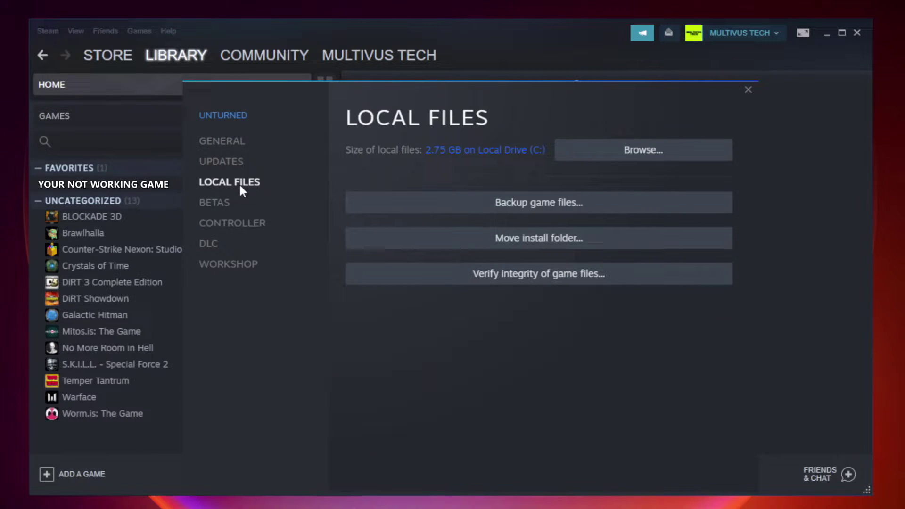
left_click(547, 280)
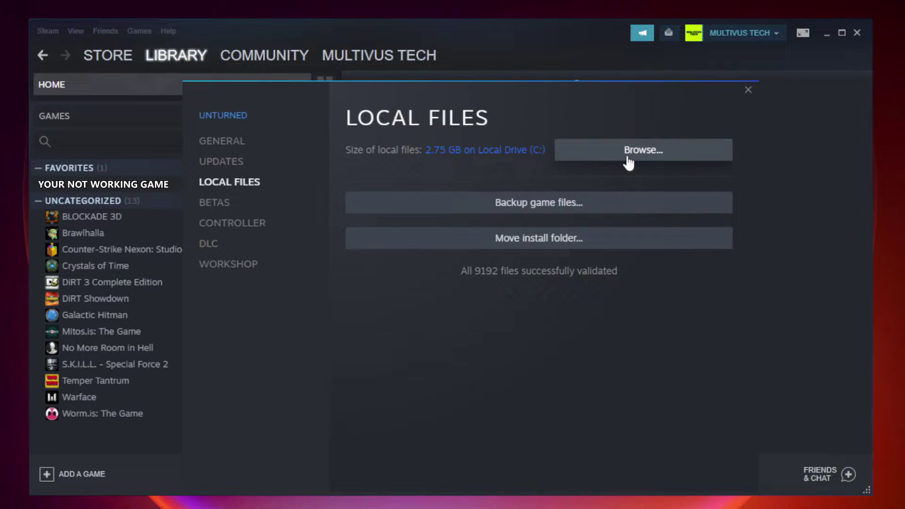
Open the game's install folder and the Properties of the YOUR NOT WORKING GAME shortcut
left_click(647, 160)
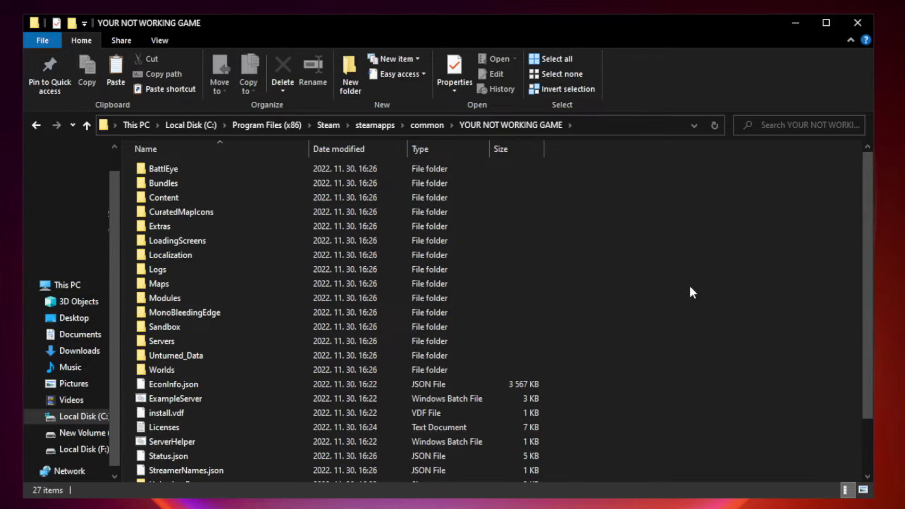
left_click_drag(868, 247, 869, 325)
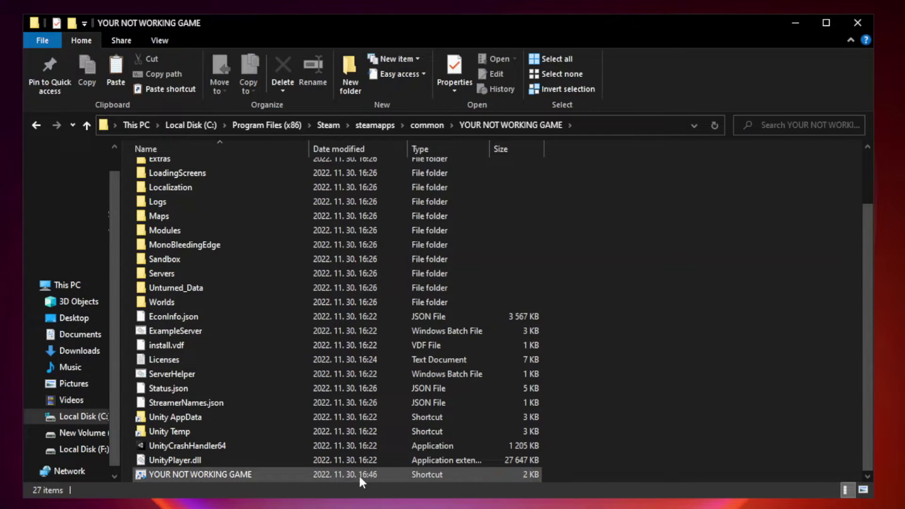
left_click(312, 476)
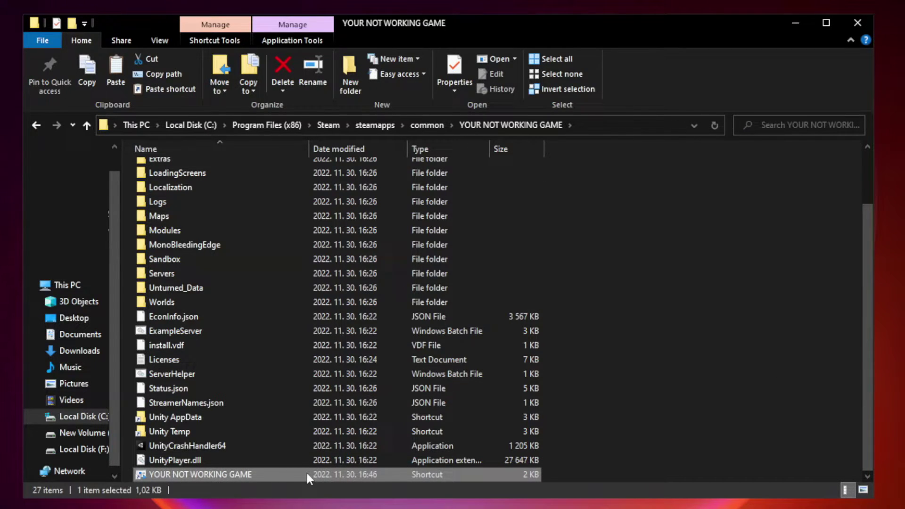
right_click(307, 476)
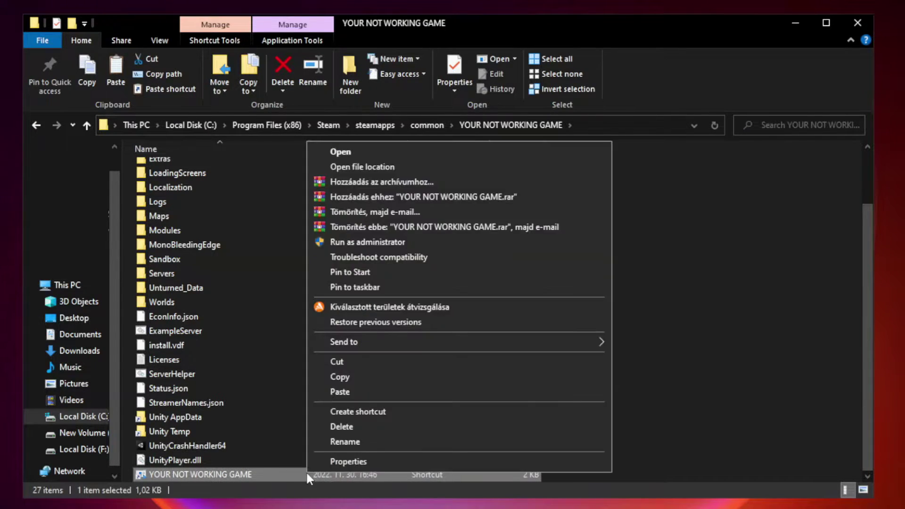
left_click(456, 463)
Set the shortcut to Windows 8 compatibility mode, run as administrator, without fullscreen optimizations
left_click_drag(450, 249, 450, 102)
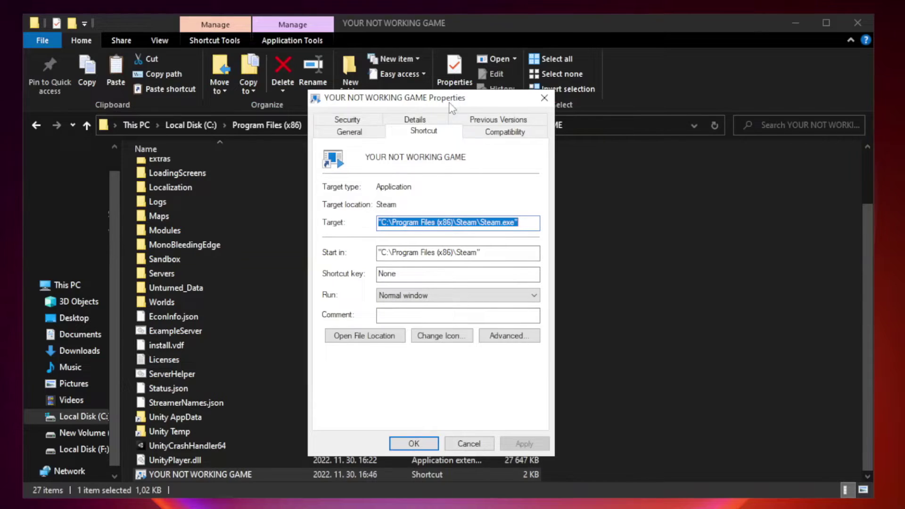
left_click(500, 132)
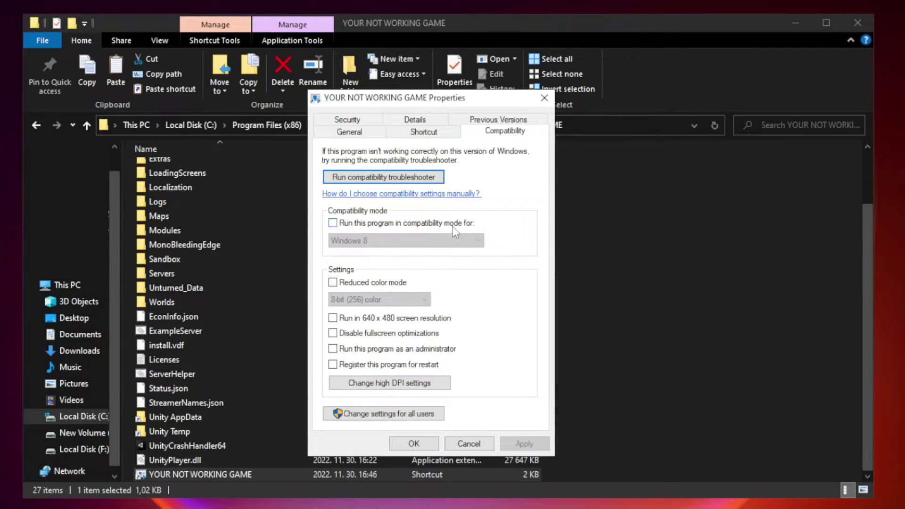
left_click(360, 224)
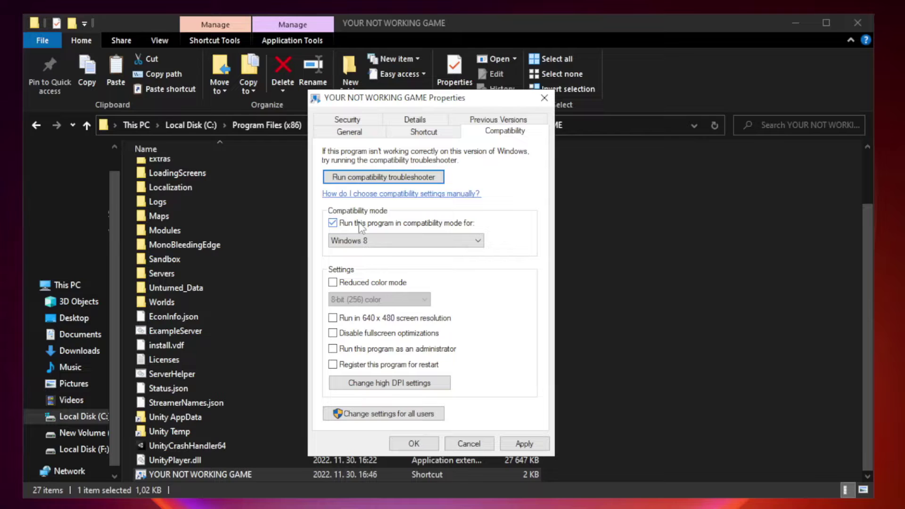
left_click(406, 243)
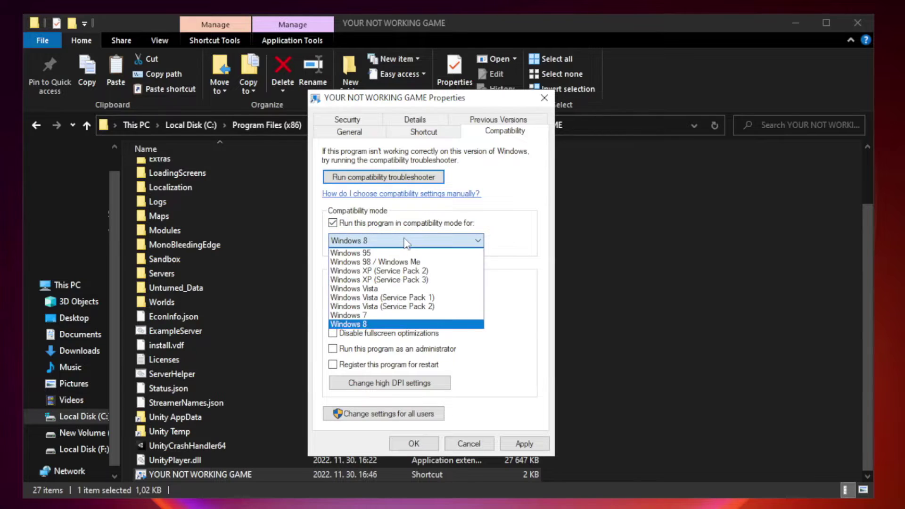
left_click(383, 324)
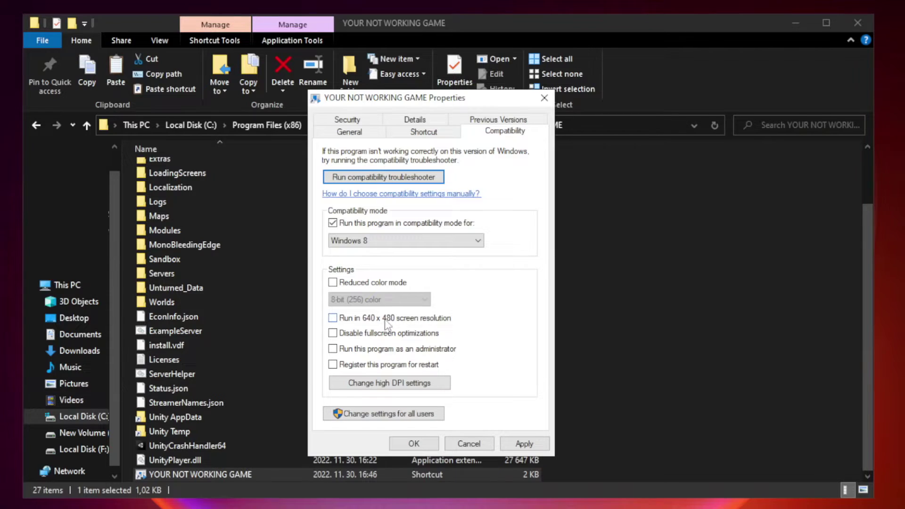
left_click(355, 337)
left_click(522, 445)
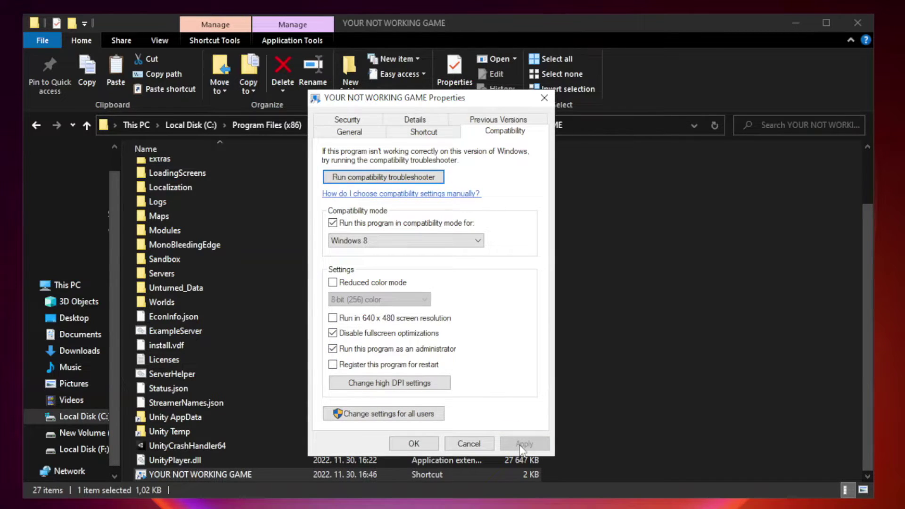
left_click(413, 444)
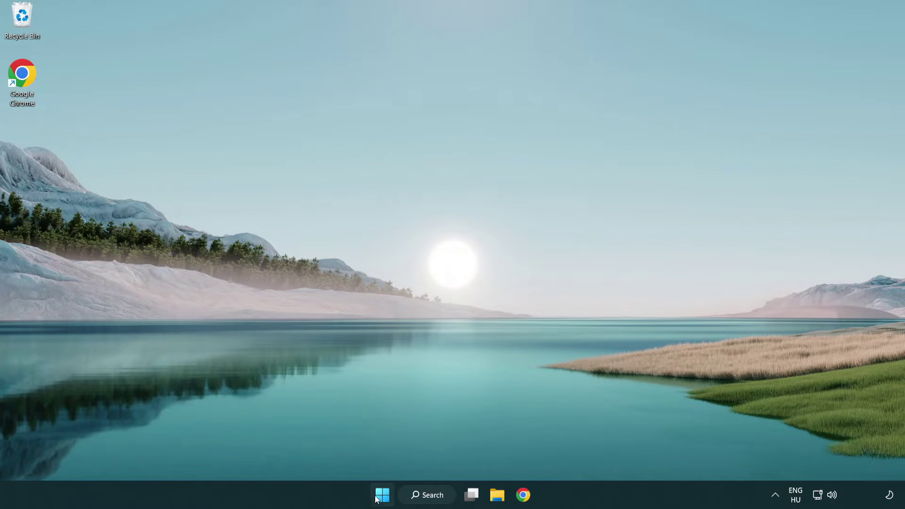
right_click(383, 499)
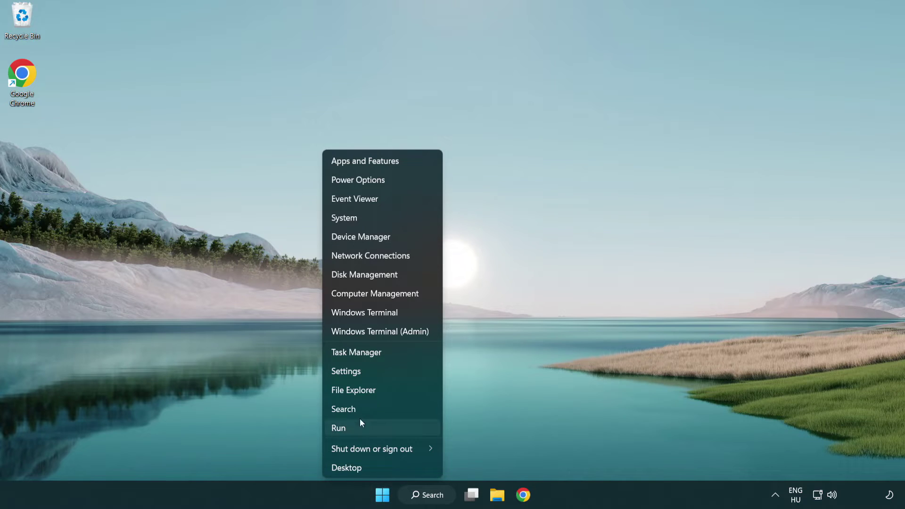
In Task Manager's Startup list, disable Terminal, Phone Link, Cortana and Windows Security notifications
left_click(400, 355)
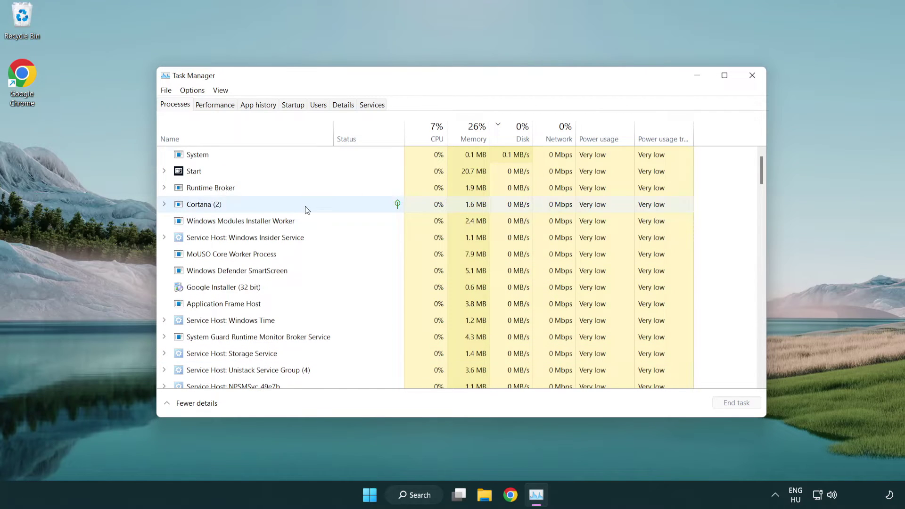
left_click(294, 104)
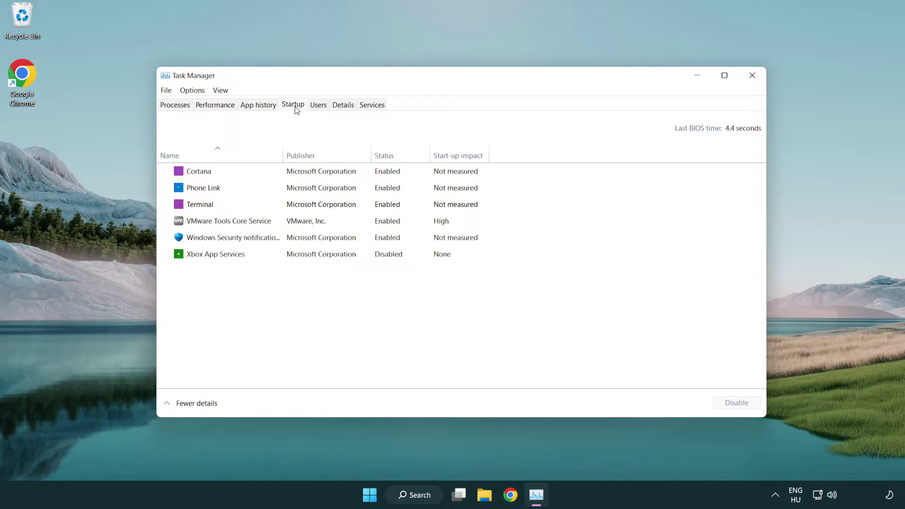
left_click(297, 206)
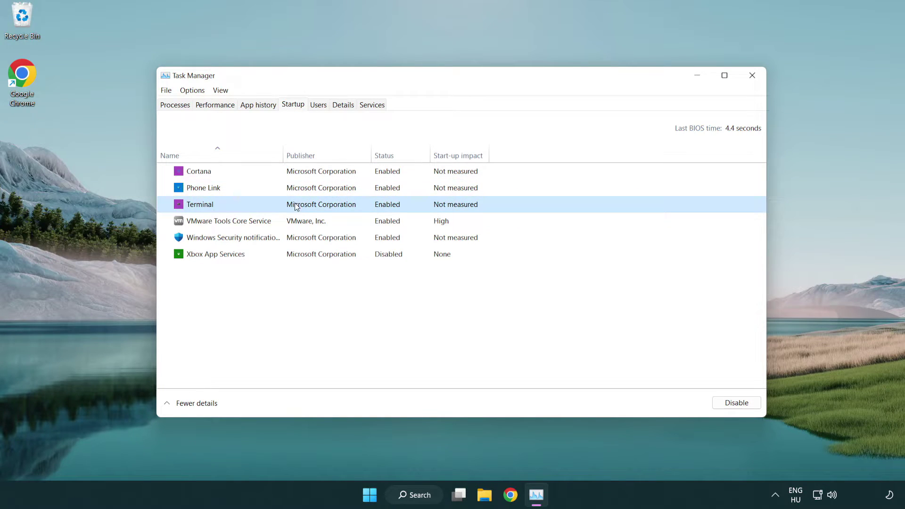
left_click(736, 403)
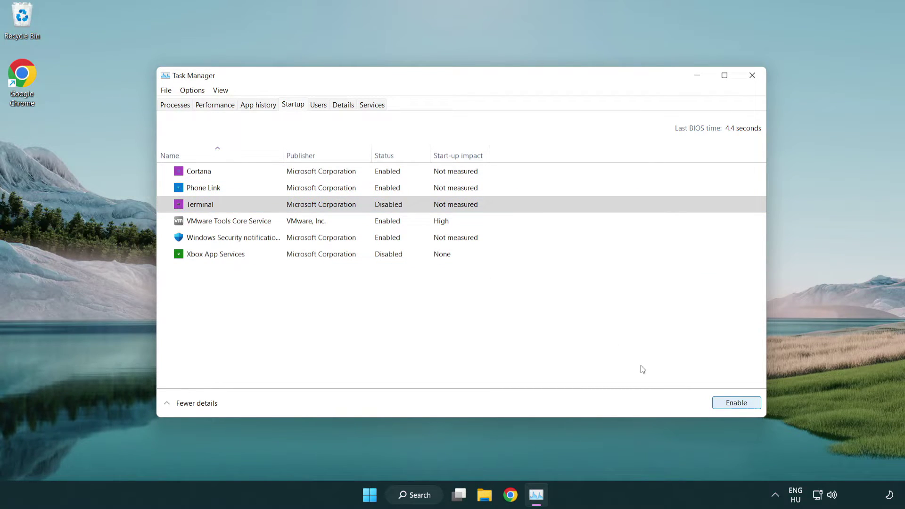
left_click(378, 191)
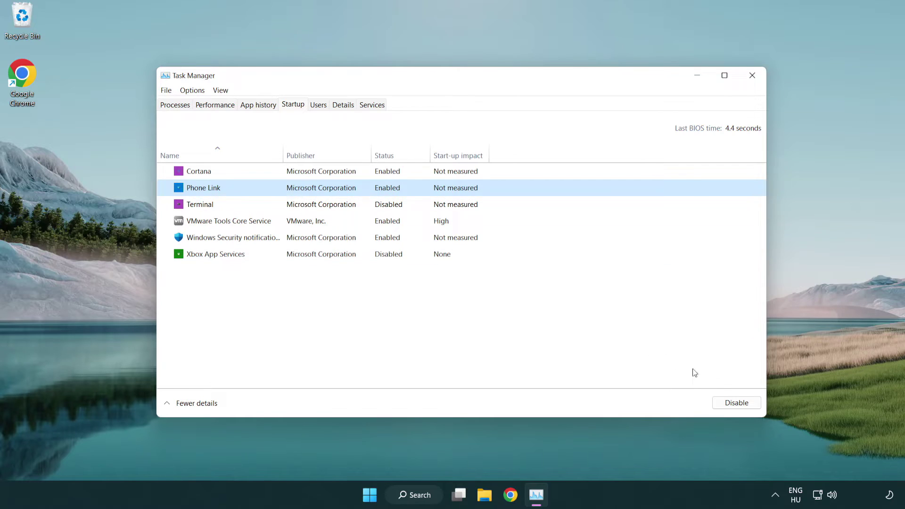
left_click(736, 404)
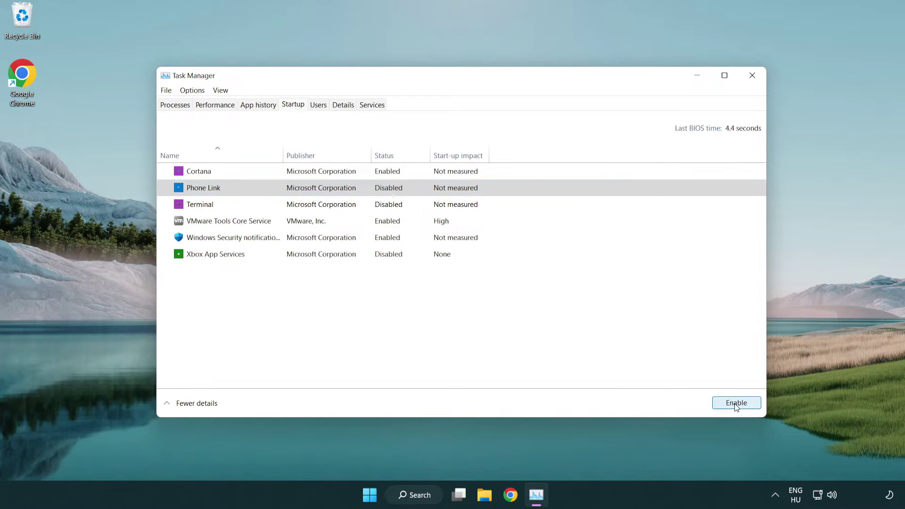
left_click(323, 177)
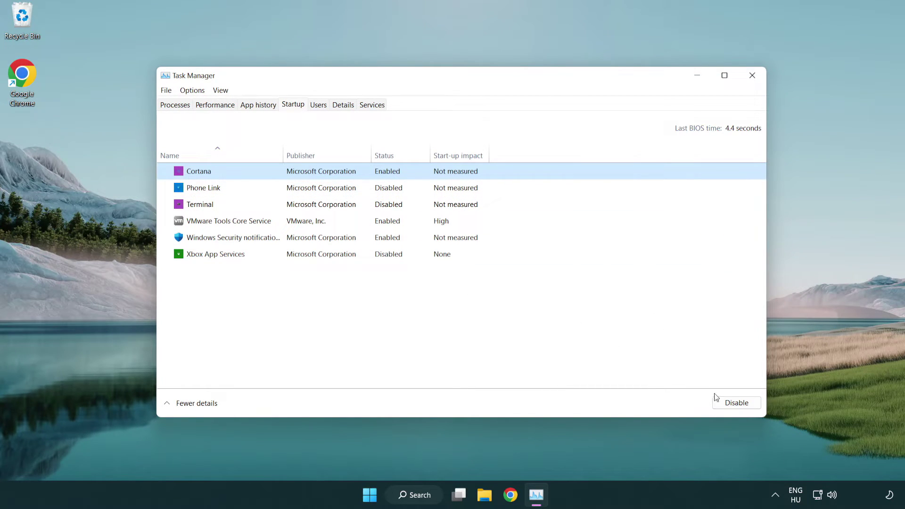
left_click(726, 402)
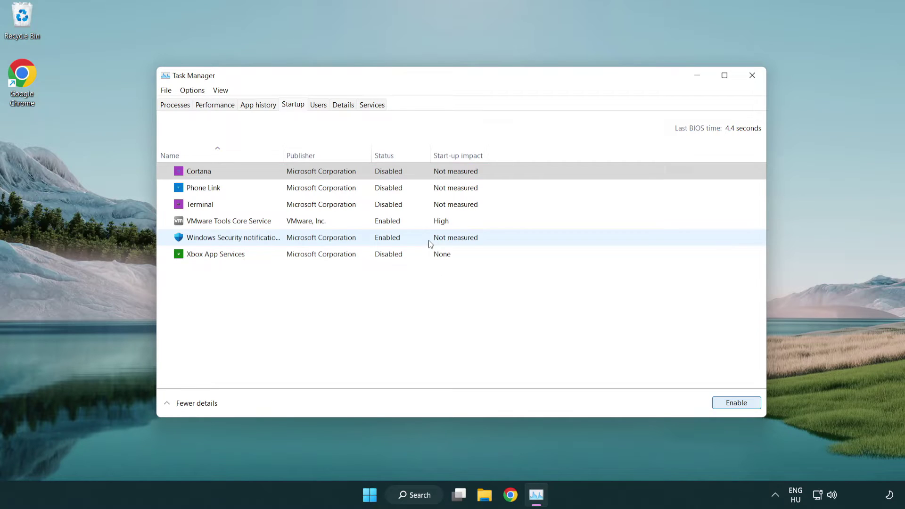
left_click(429, 239)
left_click(714, 401)
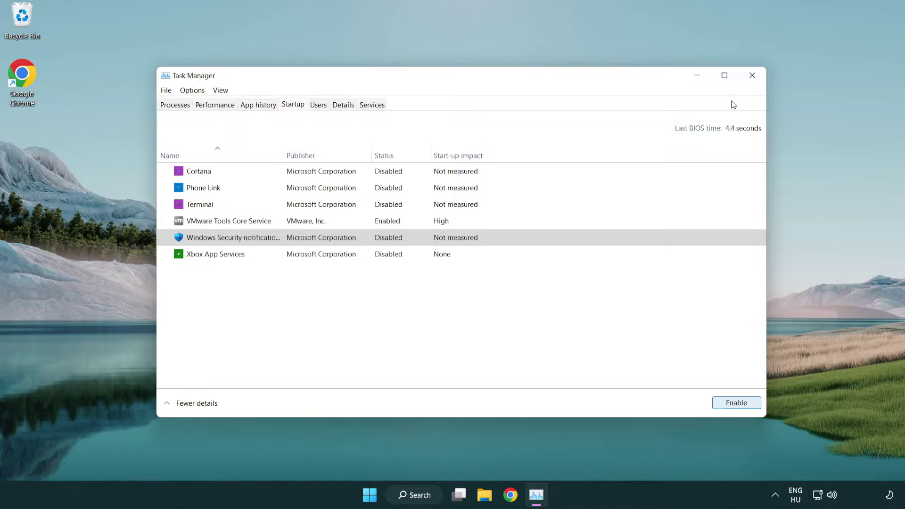
Close Task Manager and launch Command Prompt as administrator via a 'cmd' search
left_click(755, 81)
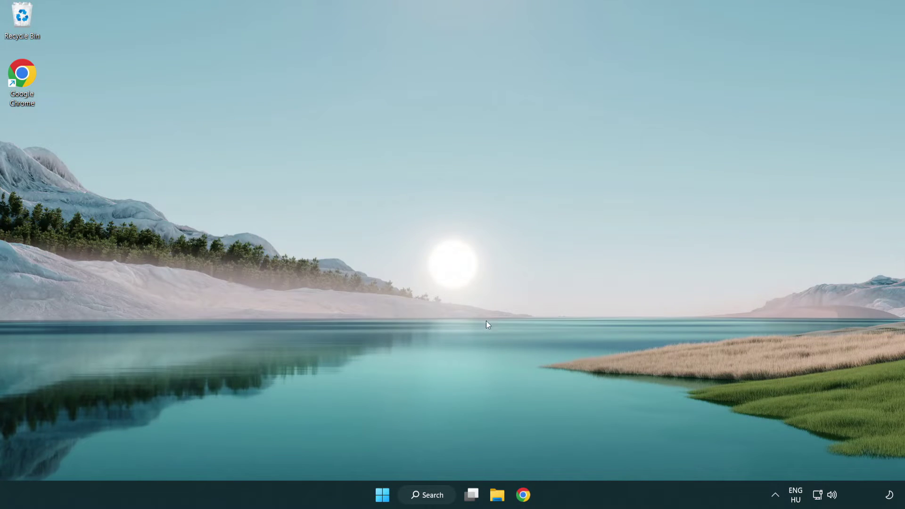
left_click(423, 495)
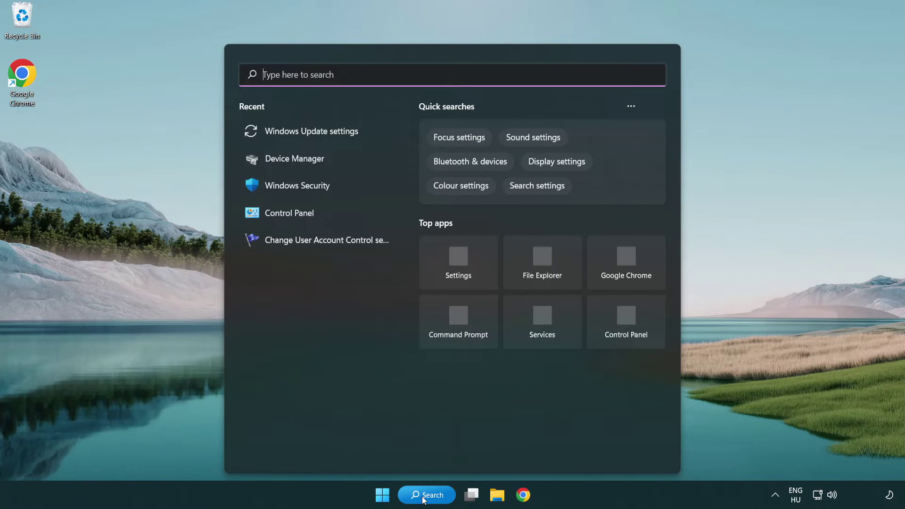
type("c")
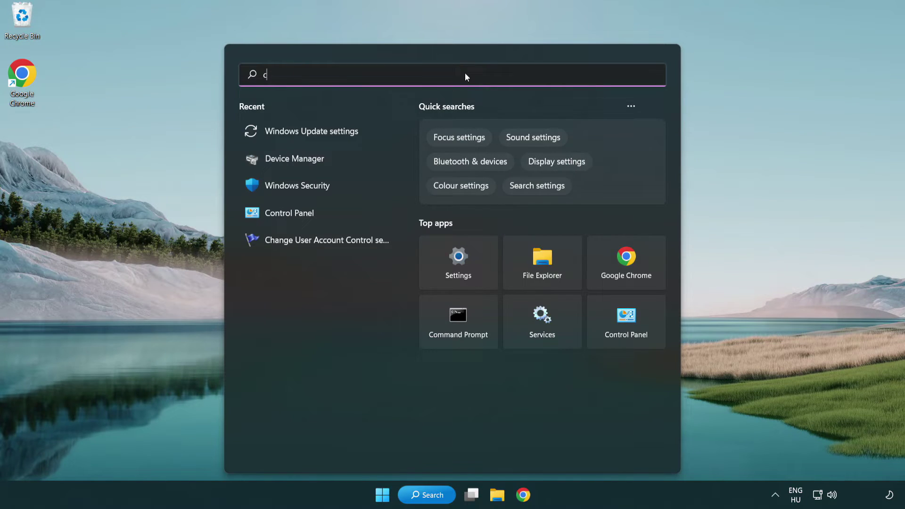
type("md")
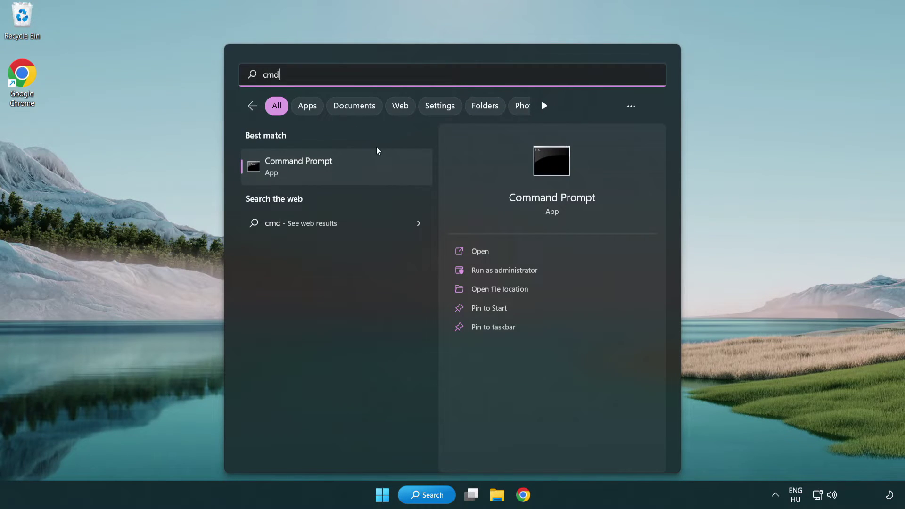
right_click(346, 173)
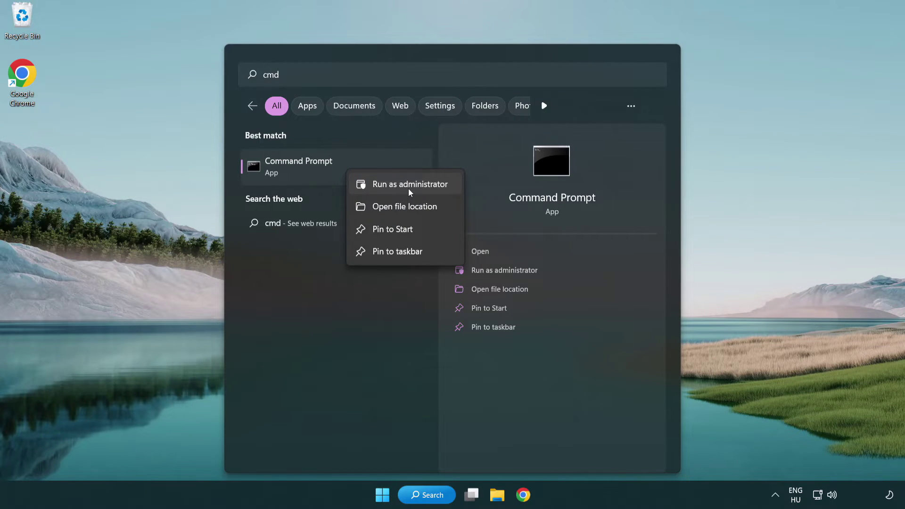
left_click(408, 189)
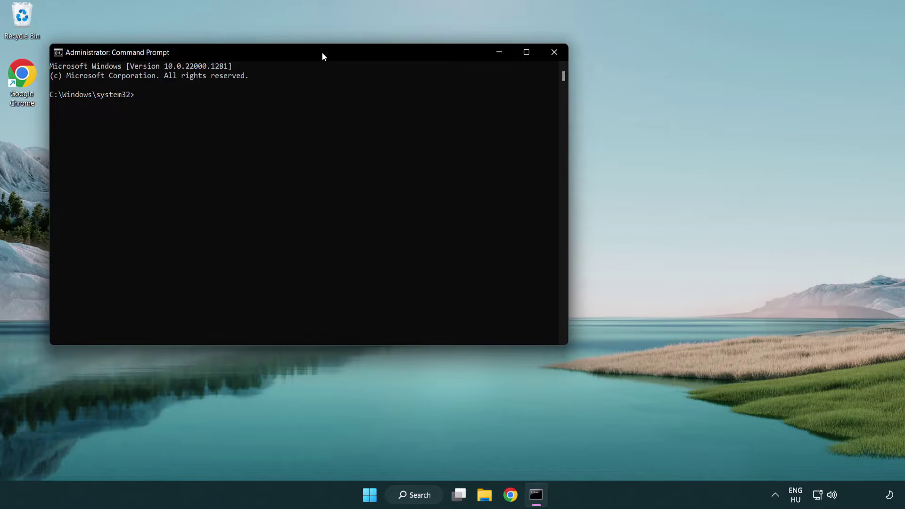
Run sfc /scannow in the admin Command Prompt until verification reaches 100% with no integrity violations
left_click_drag(322, 54, 456, 92)
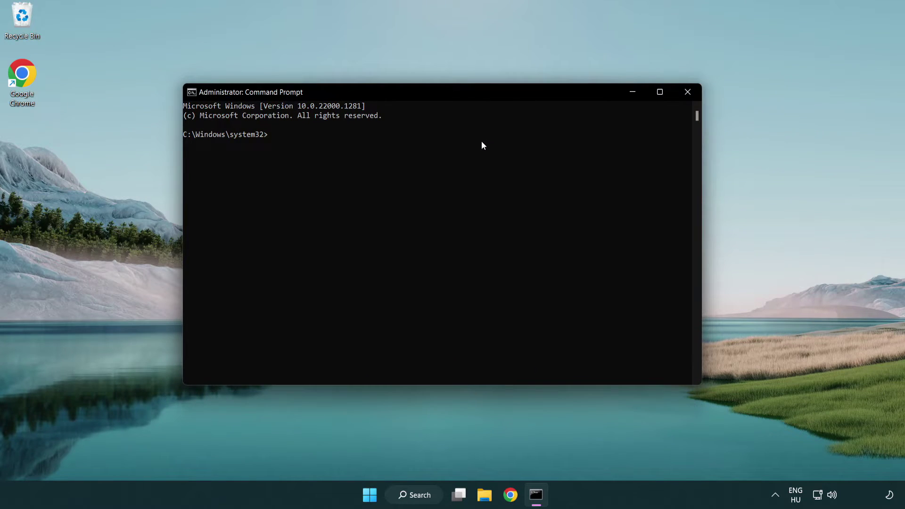
type("sfc /")
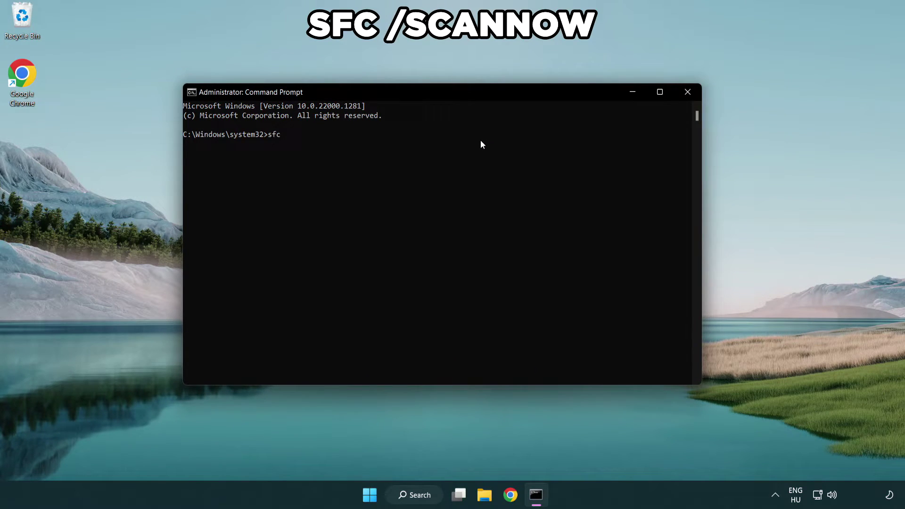
type("scannow")
key("Return")
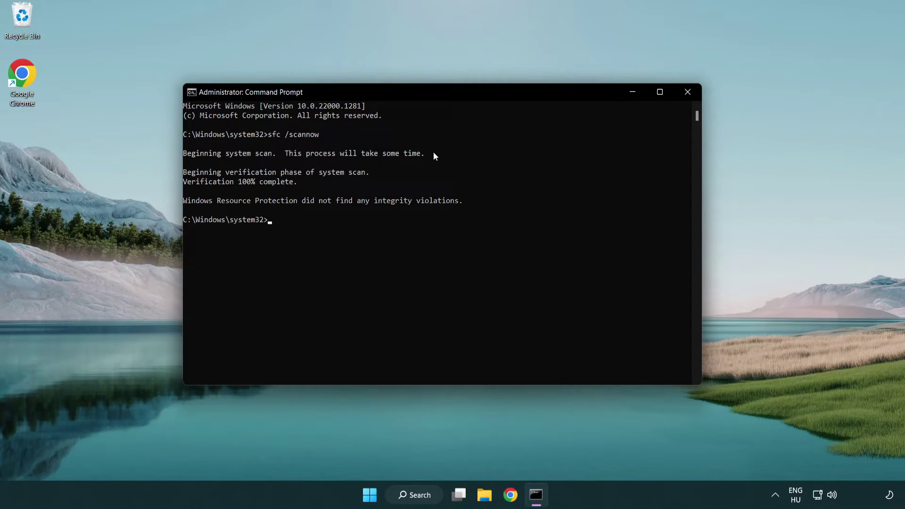
Close the Command Prompt window and bring up the Start menu power options
left_click(688, 92)
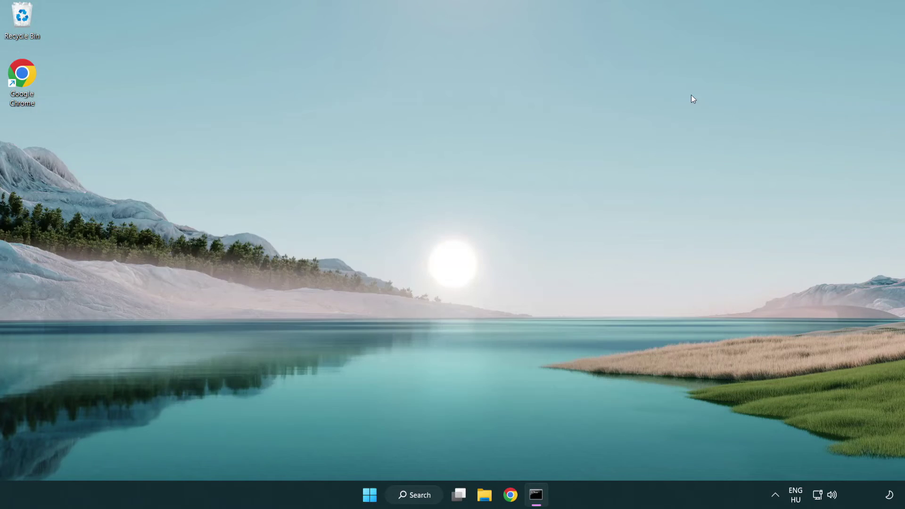
left_click(383, 494)
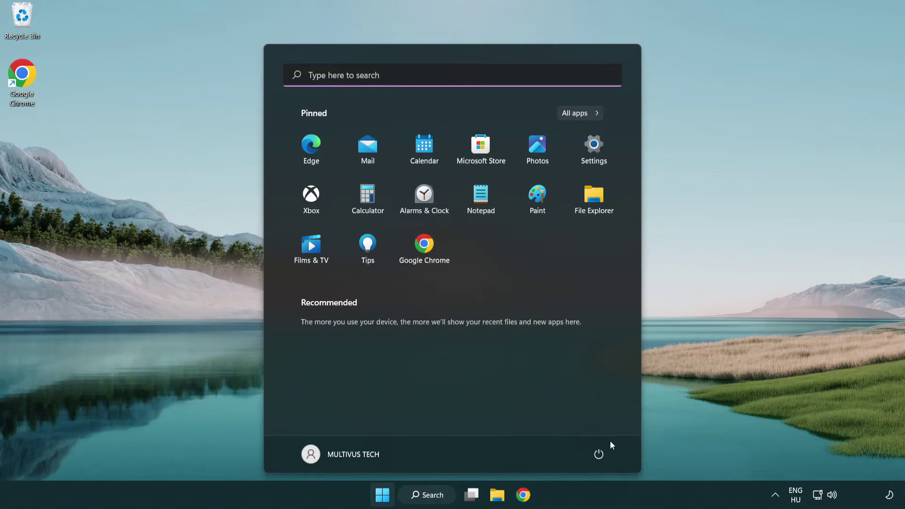
left_click(600, 452)
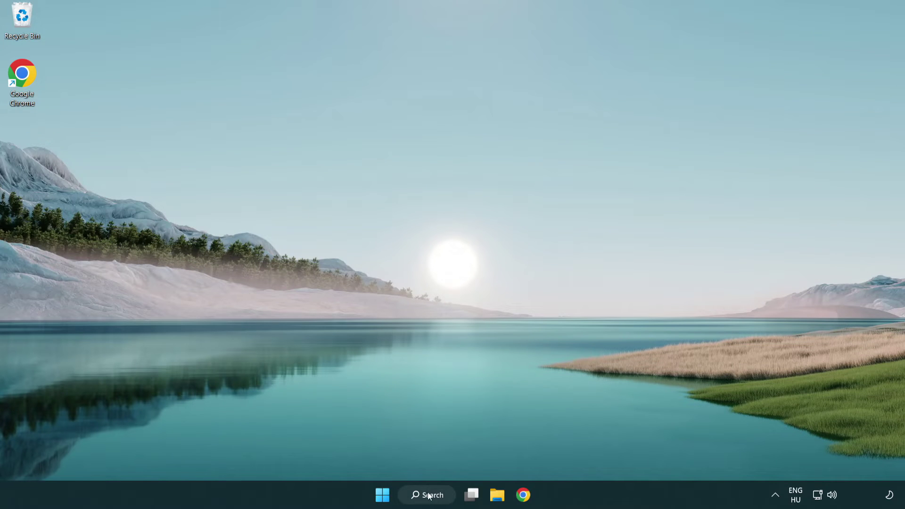
Search for 'security' and launch the Windows Security app
left_click(429, 502)
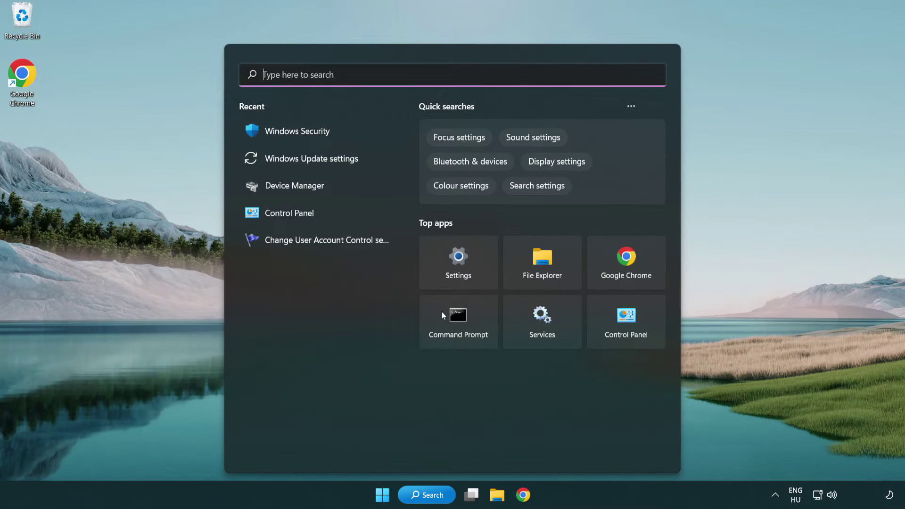
type("se")
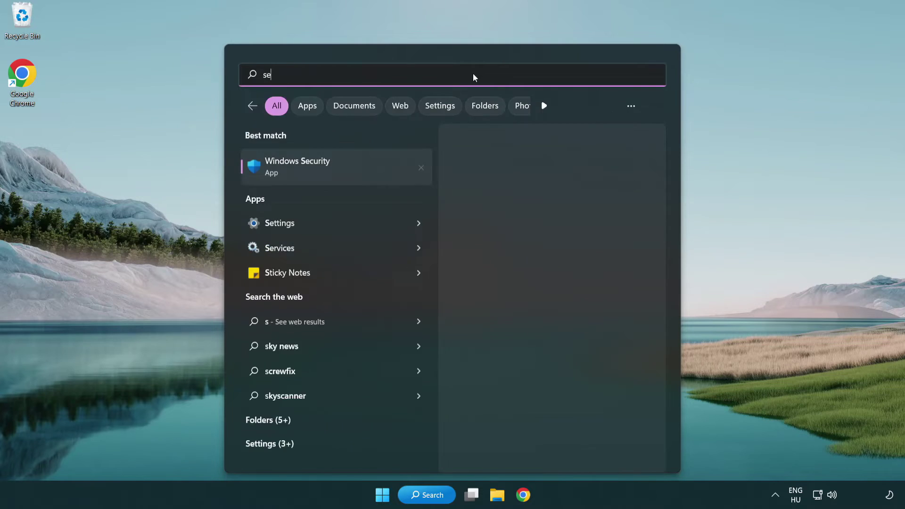
type("curi")
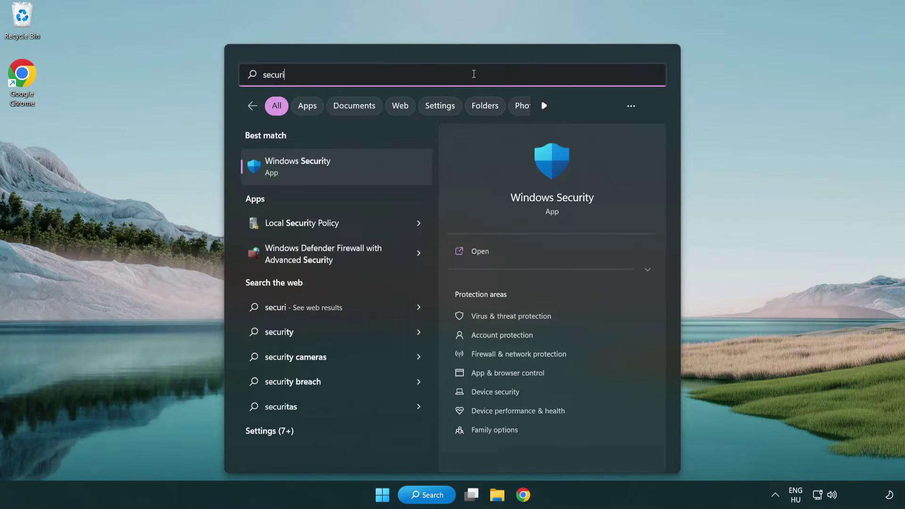
type("ty")
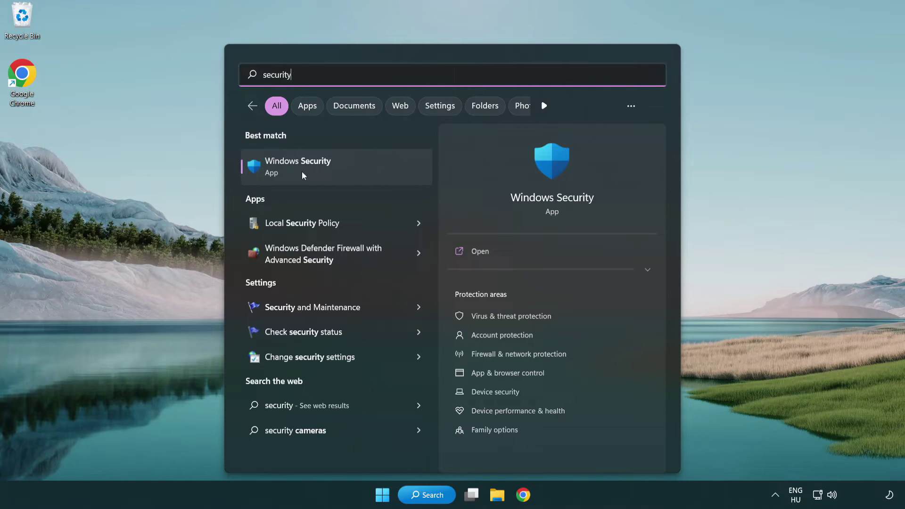
left_click(371, 175)
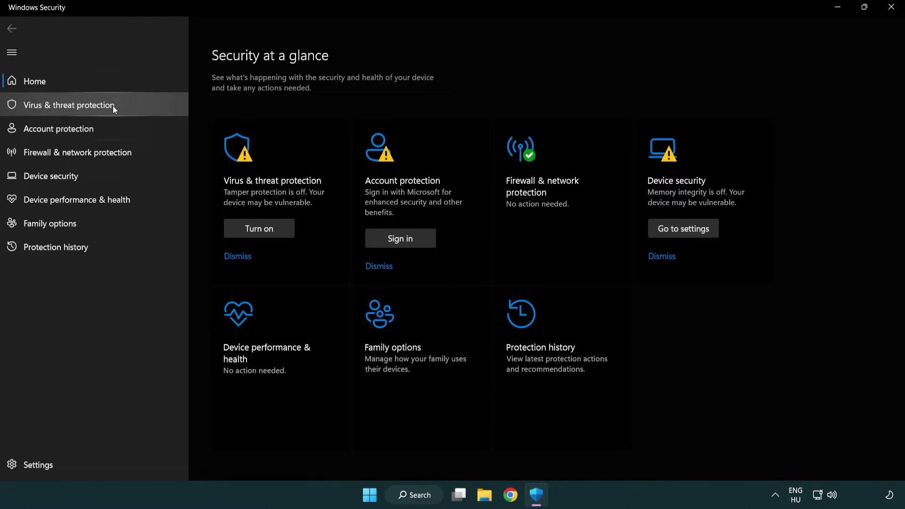
Go through Virus & threat protection settings to the Exclusions list showing chrome.exe
left_click(136, 106)
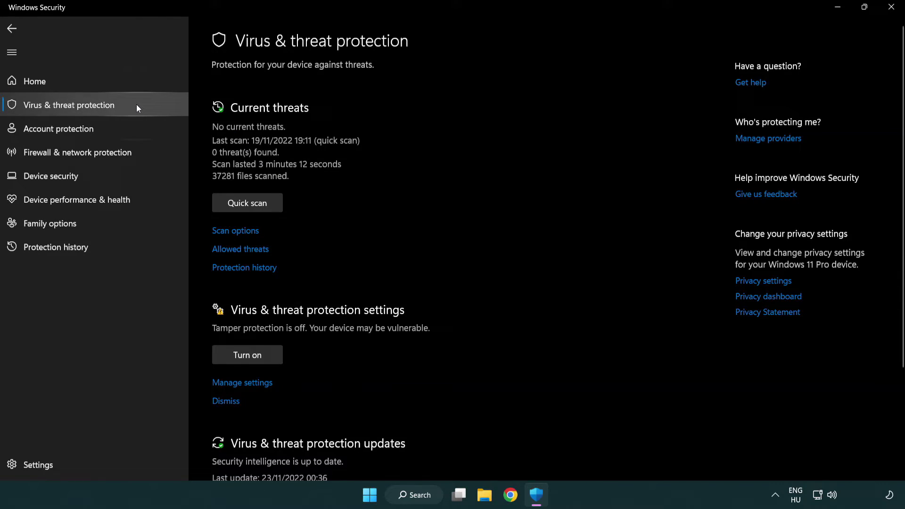
scroll(262, 201, "down", 2)
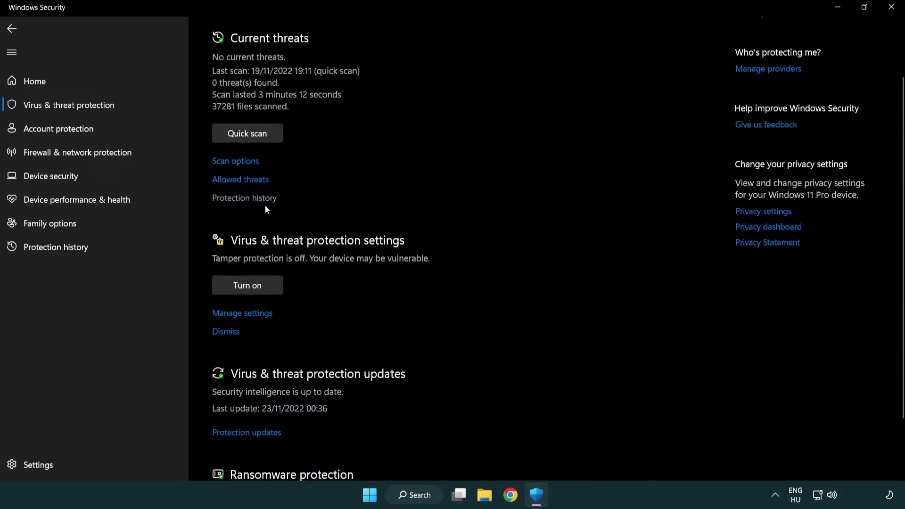
left_click(241, 314)
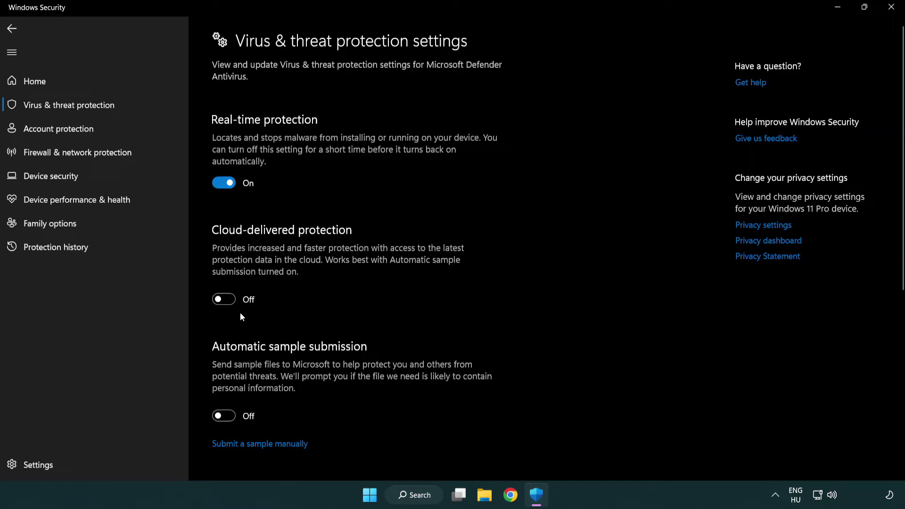
scroll(241, 314, "down", 9)
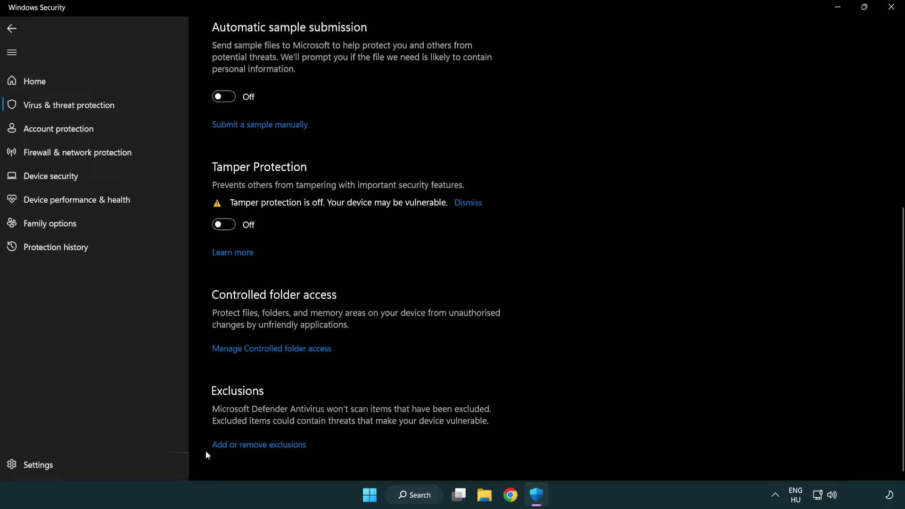
left_click(287, 447)
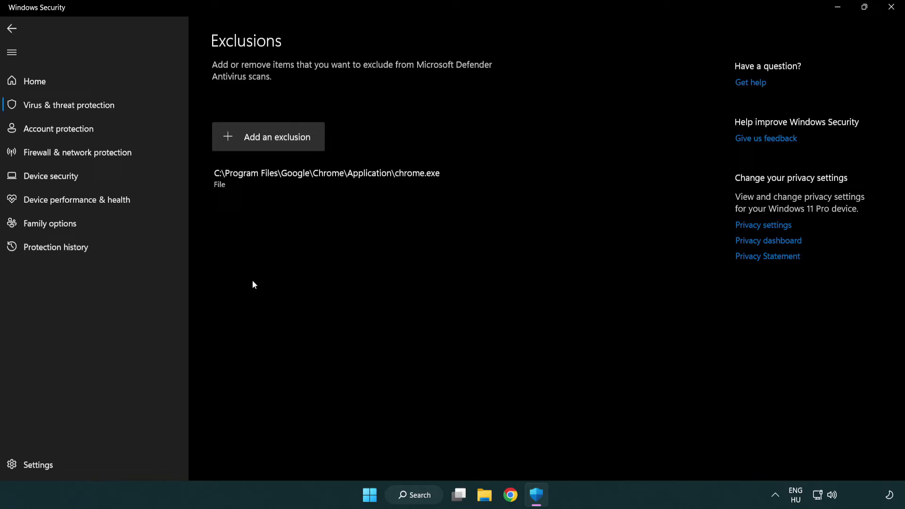
left_click(270, 138)
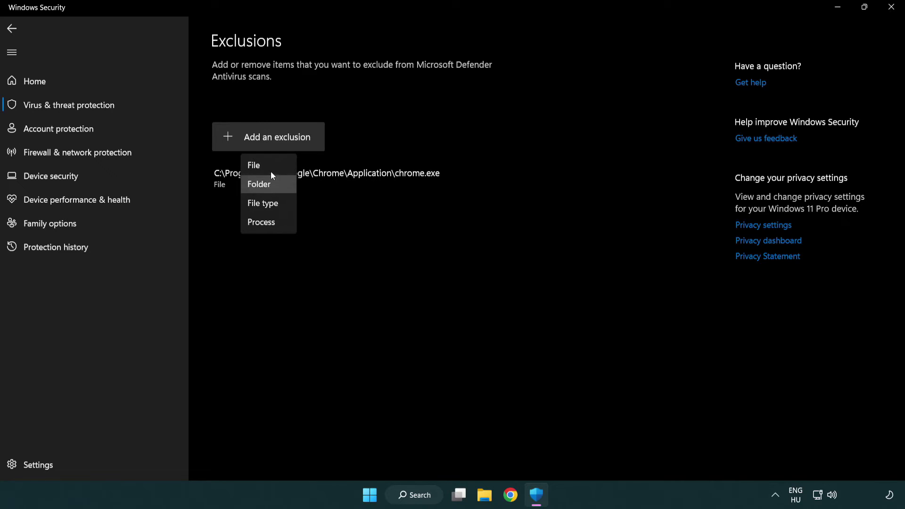
left_click(273, 169)
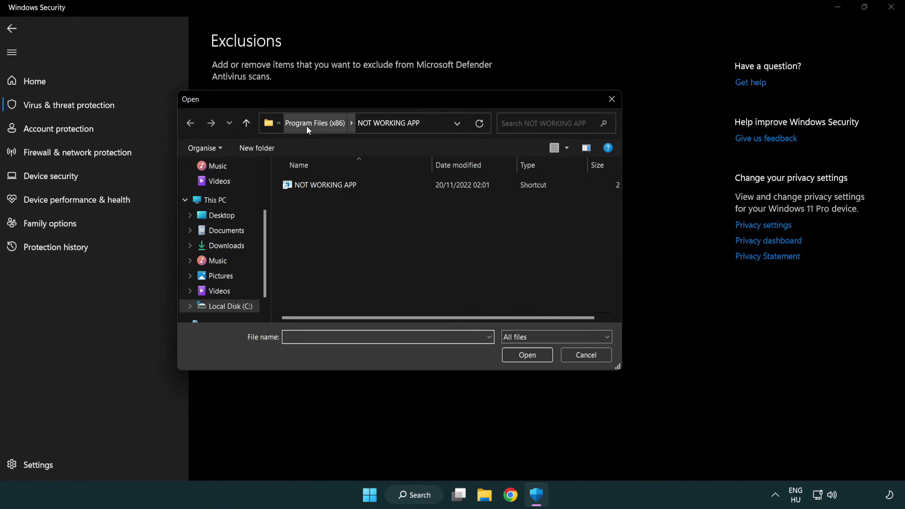
left_click(306, 123)
left_click(311, 124)
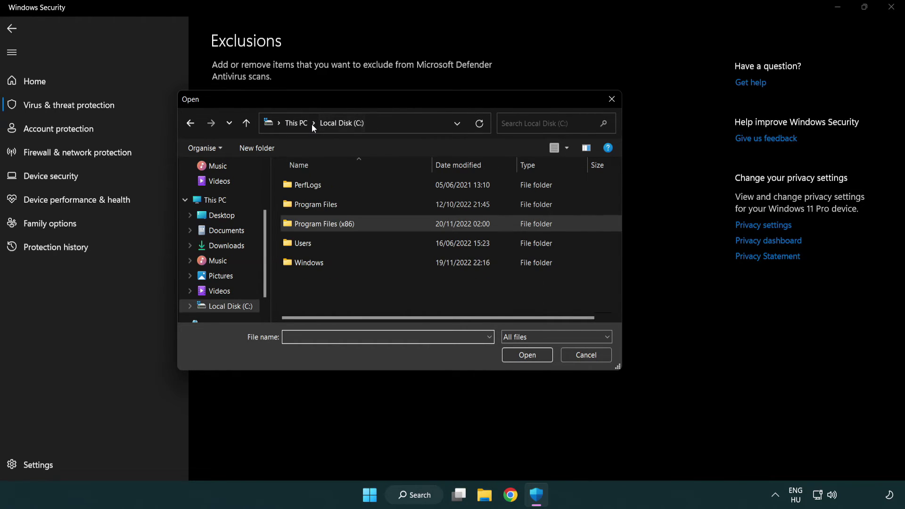
left_click(307, 125)
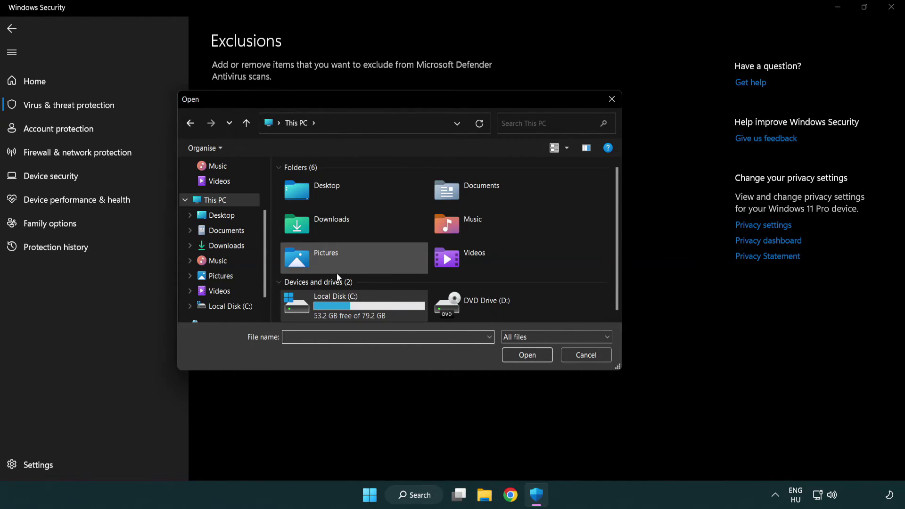
double_click(330, 311)
double_click(333, 222)
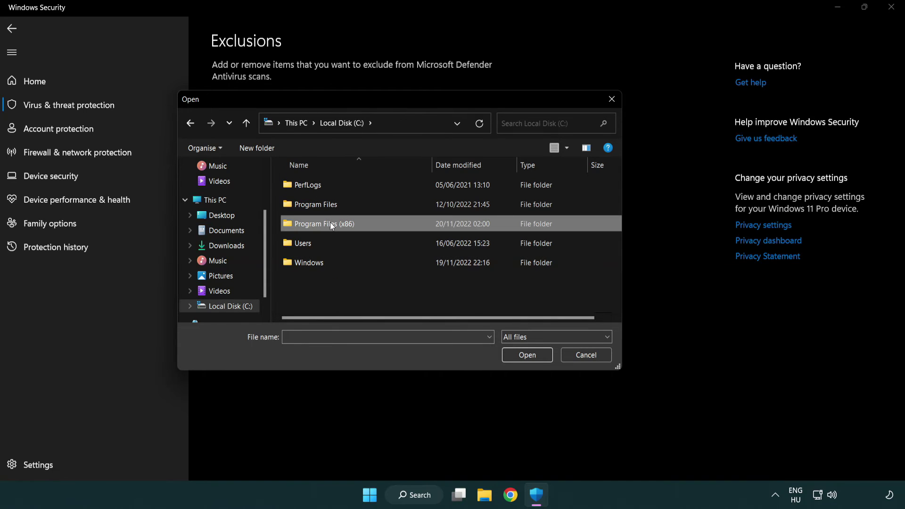
double_click(338, 303)
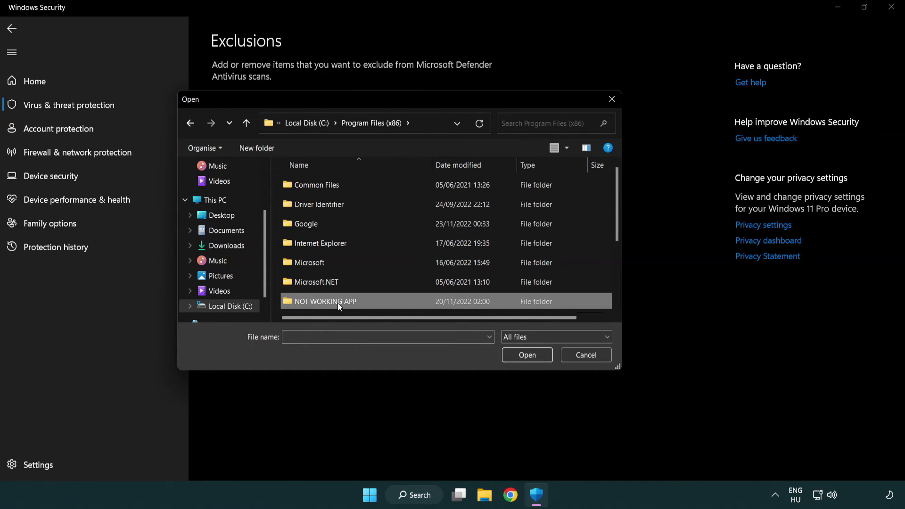
left_click(318, 183)
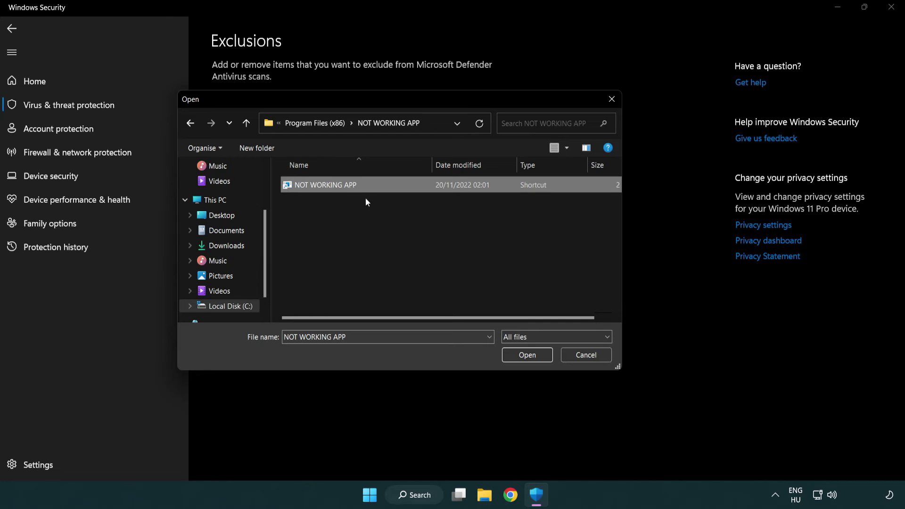
left_click(526, 360)
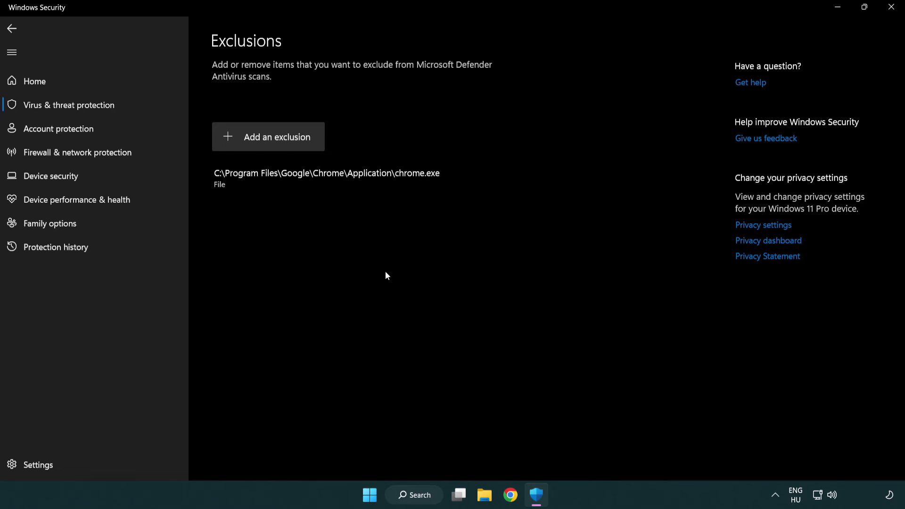
Close Windows Security and show the Start menu's Sleep, Shut down and Restart options
left_click(891, 7)
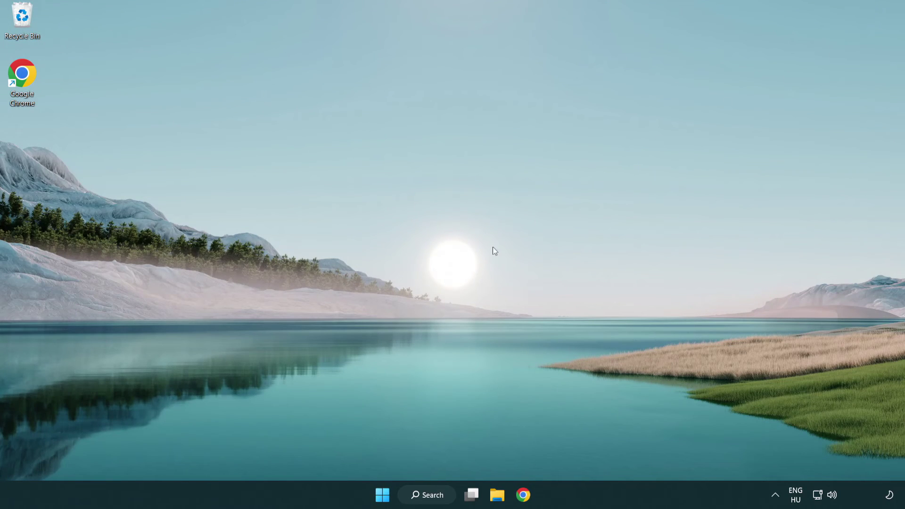
left_click(373, 497)
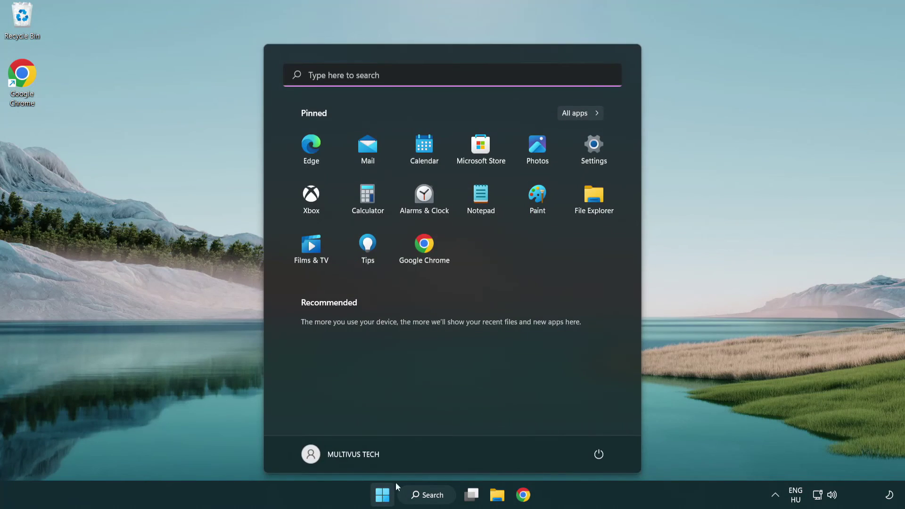
left_click(603, 453)
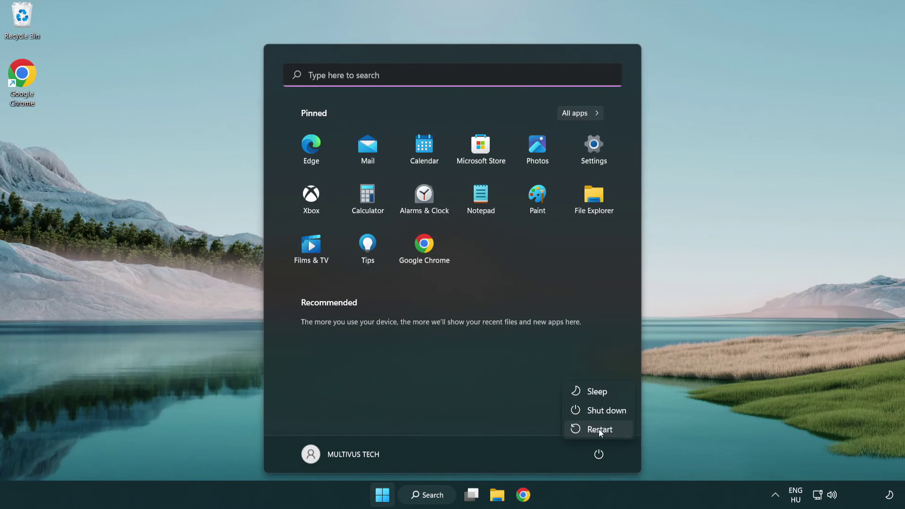